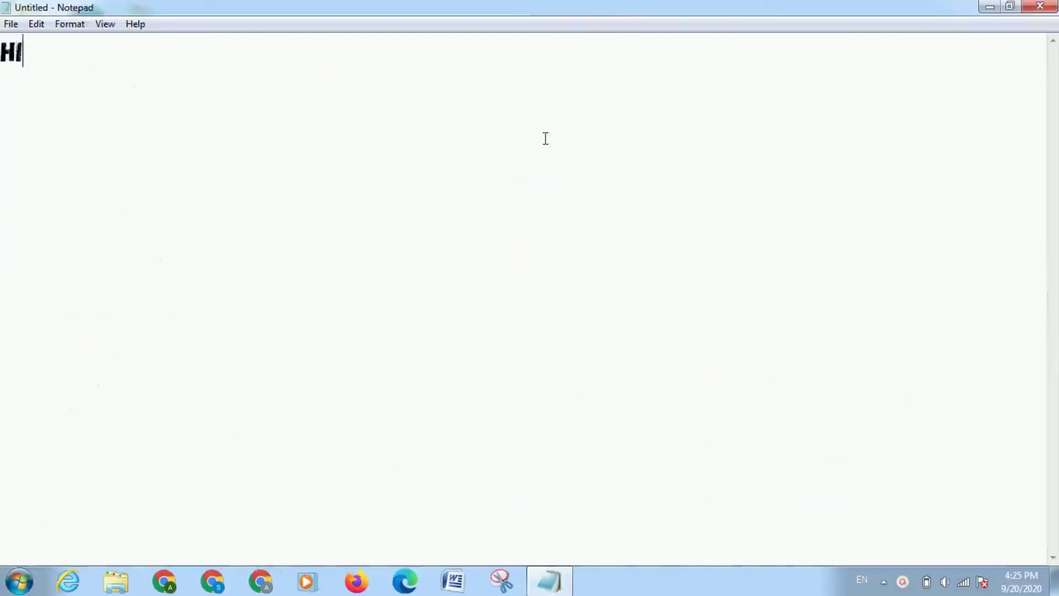
Step: Write the opening line "HI FRIENDS TODAY I AM GOING TO SHOW TO U HOW TO CREATE LOGOS"
{"action": "type", "text": "I FRIE"}
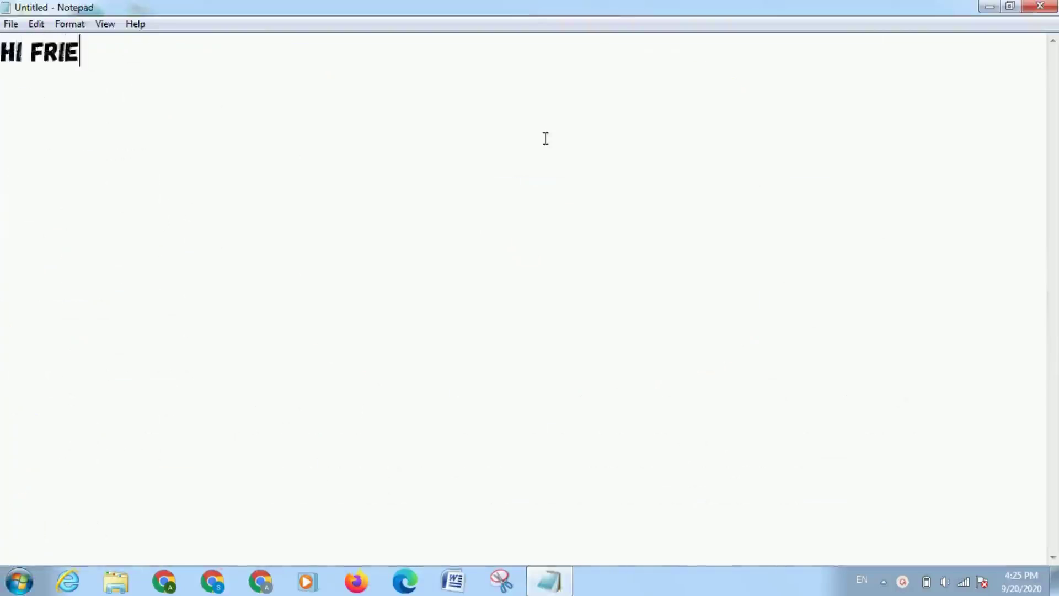
{"action": "type", "text": "NDS TO"}
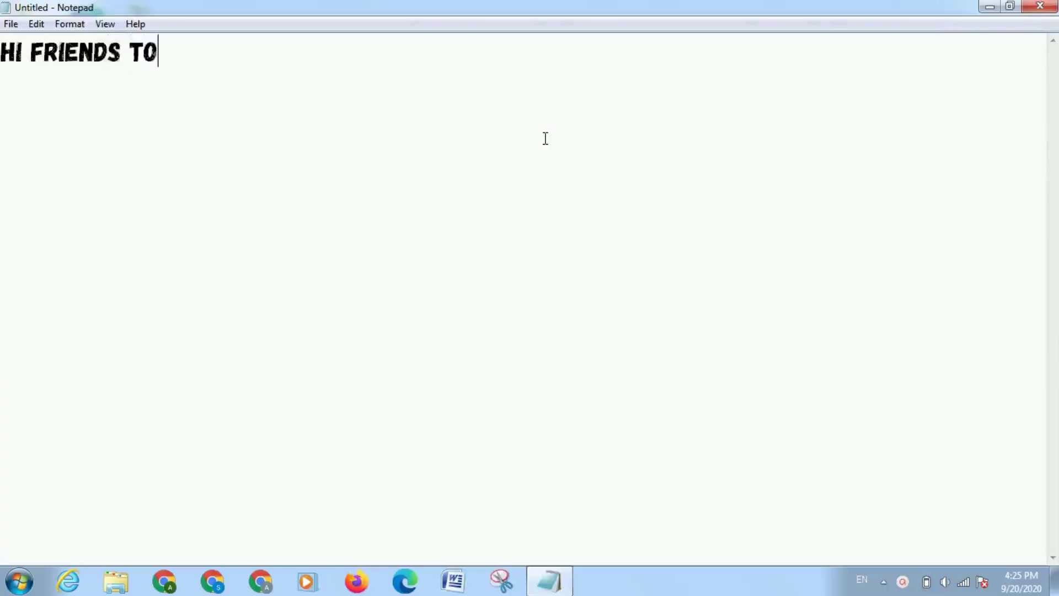
{"action": "type", "text": "DAY I "}
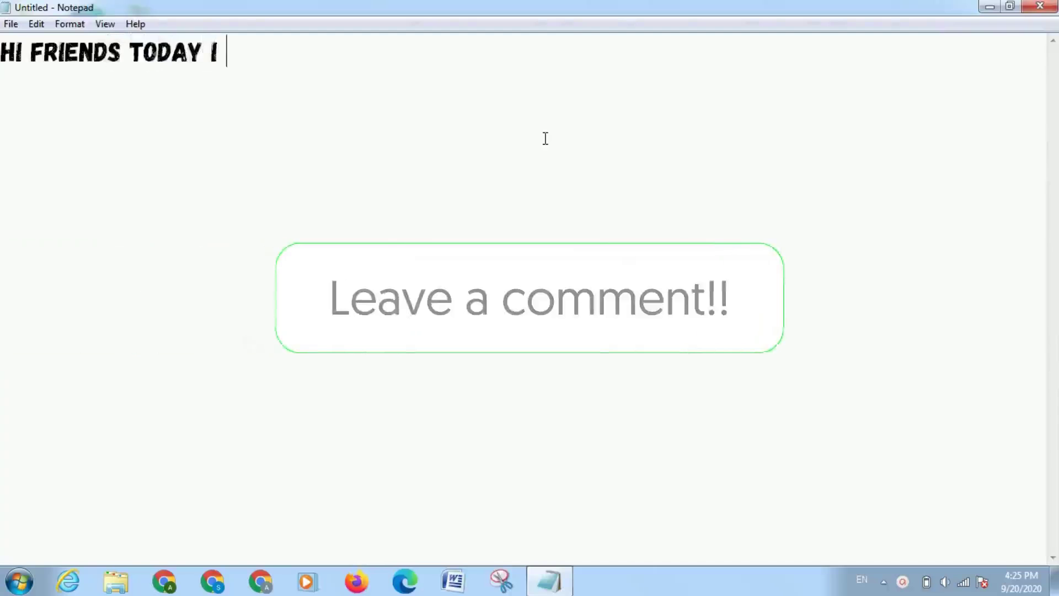
{"action": "type", "text": "AM GOI"}
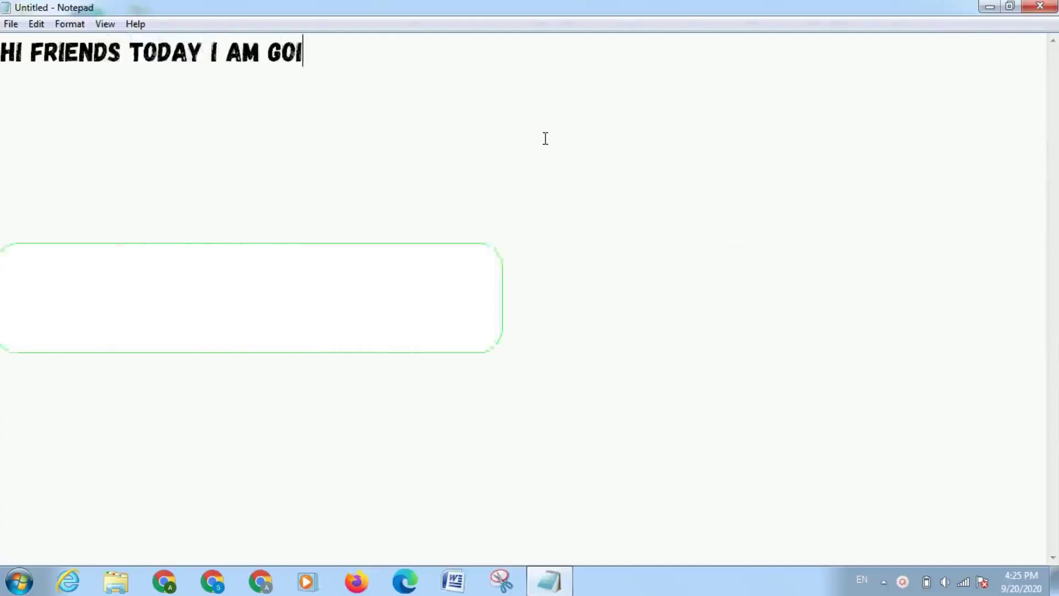
{"action": "type", "text": "NG TO"}
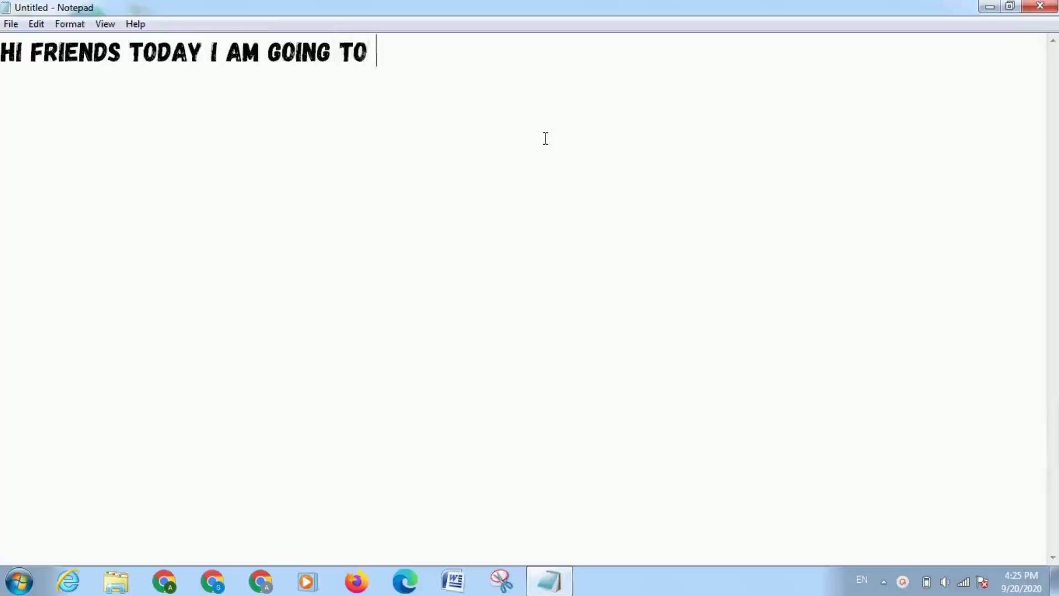
{"action": "type", "text": " SHOW TO"}
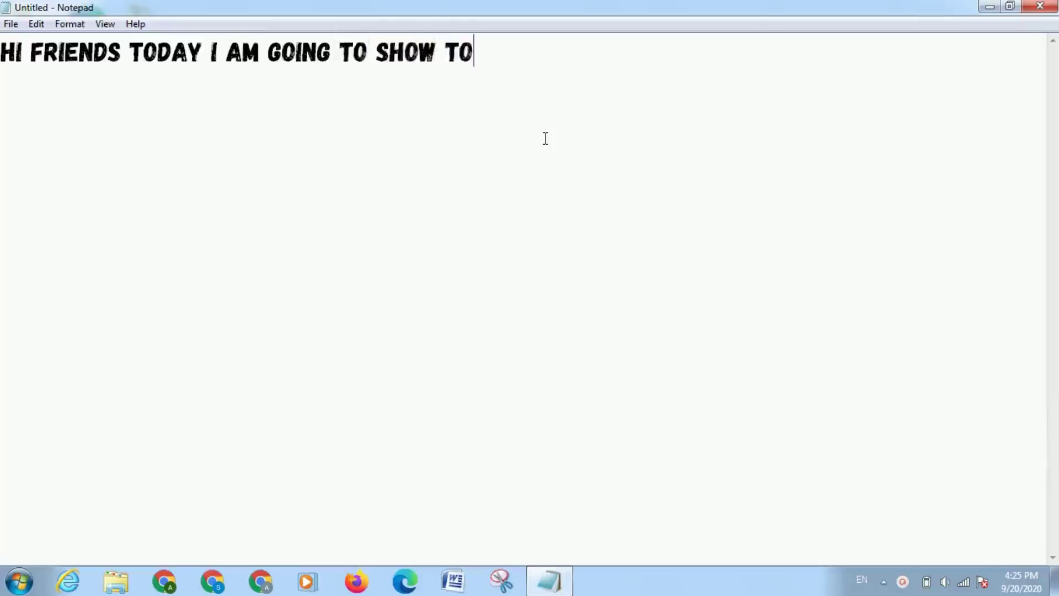
{"action": "type", "text": " U HOW TO"}
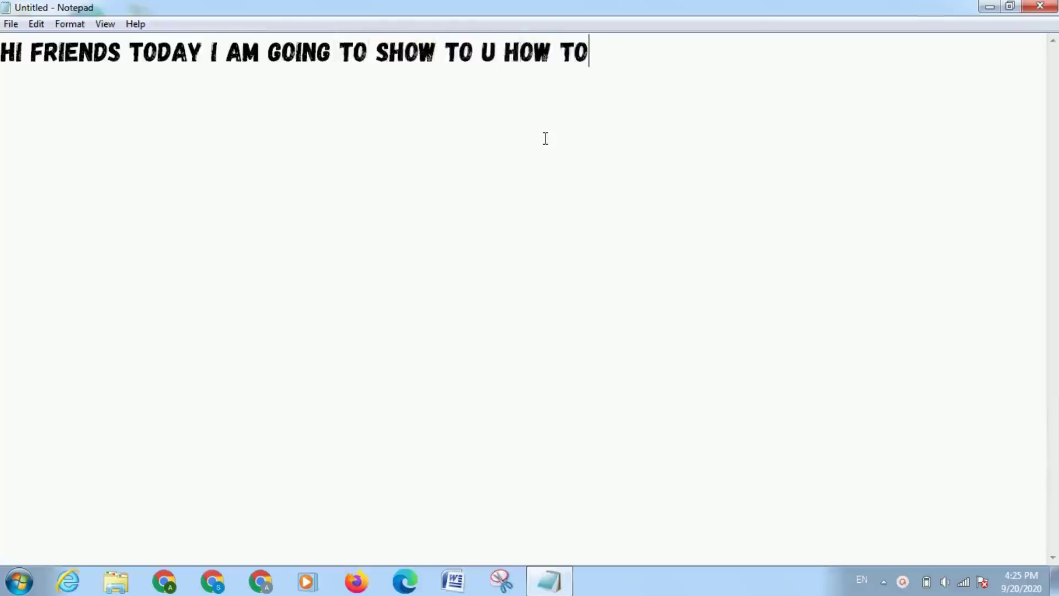
{"action": "type", "text": " CRAETE"}
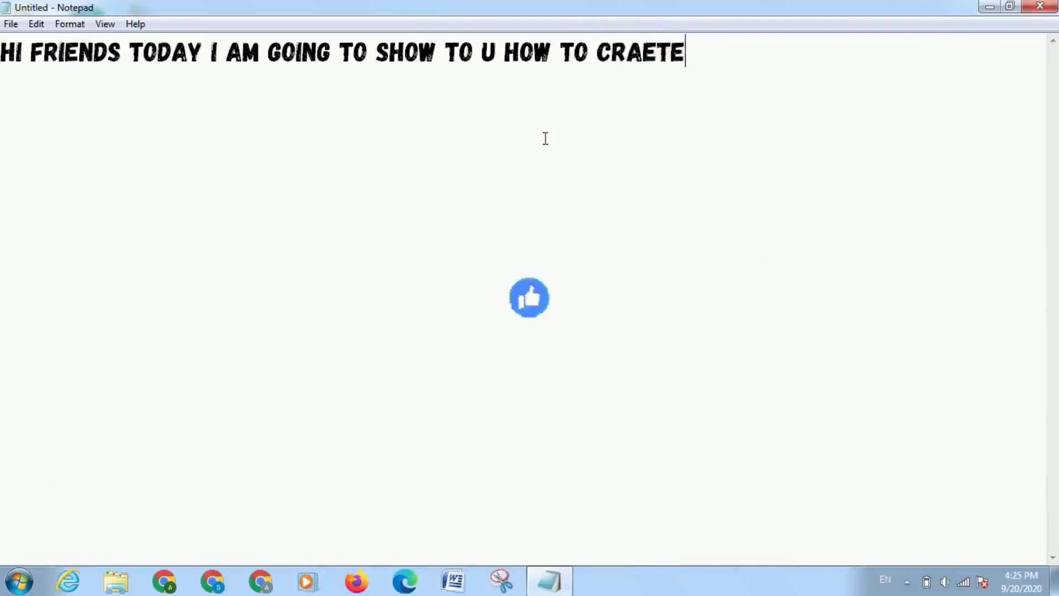
{"action": "key", "text": "BackSpace"}
{"action": "key", "text": "BackSpace"}
{"action": "key", "text": "BackSpace"}
{"action": "key", "text": "BackSpace"}
{"action": "type", "text": "EATE"}
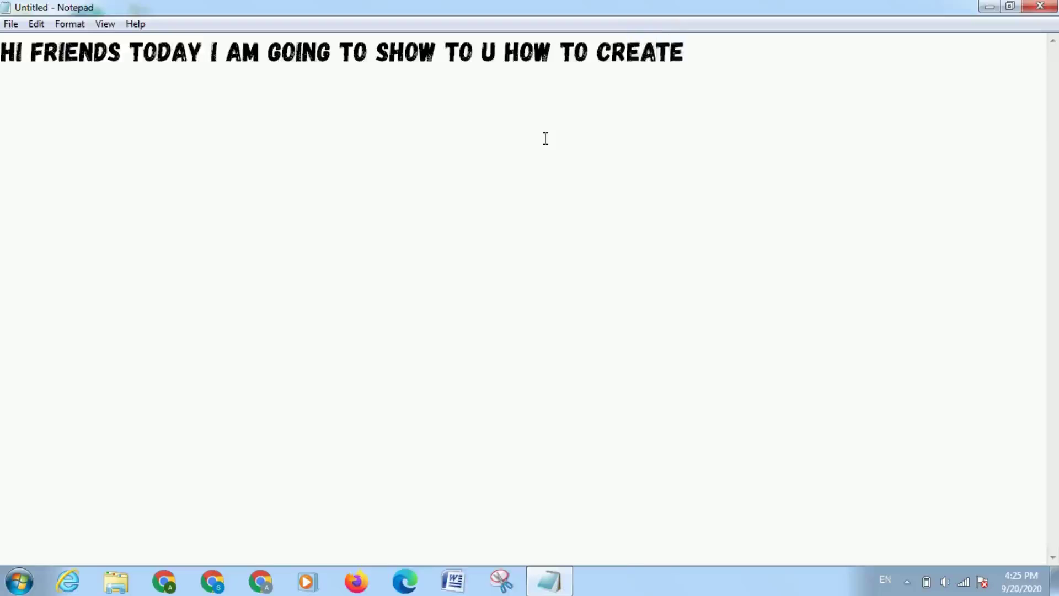
{"action": "type", "text": " LOGO"}
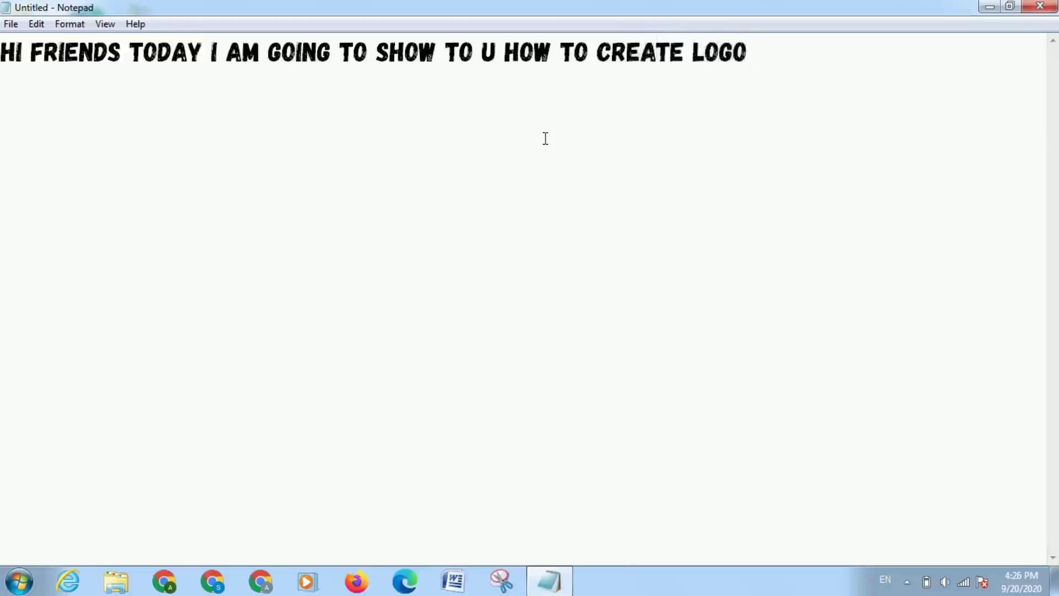
{"action": "type", "text": "S  "}
Step: Add the line "SO, LETS GET STARTED!!!!" below the opening line, separated by a blank line
{"action": "type", "text": "SO"}
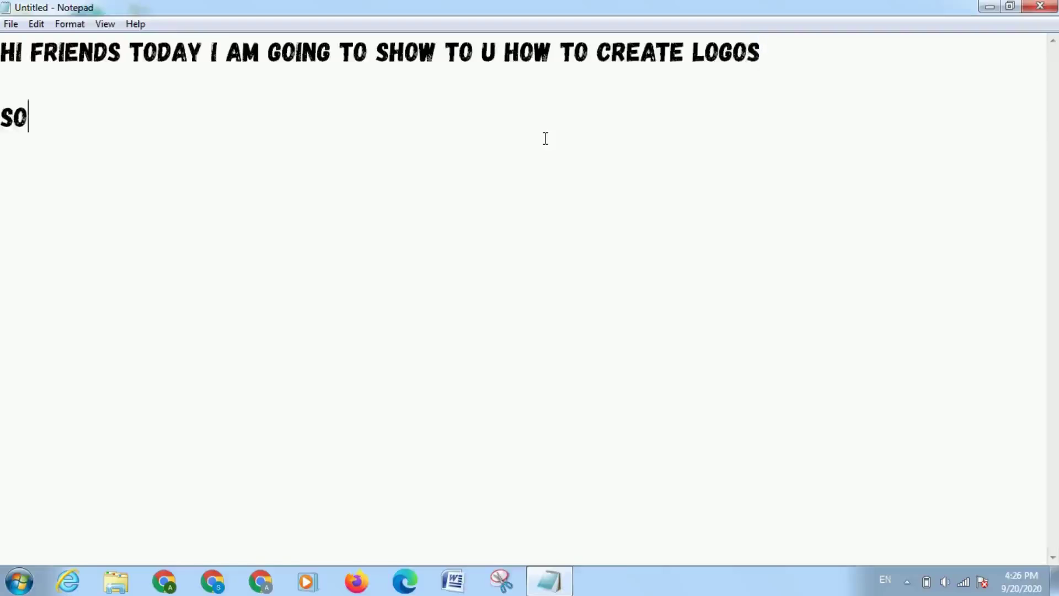
{"action": "type", "text": ", LETS"}
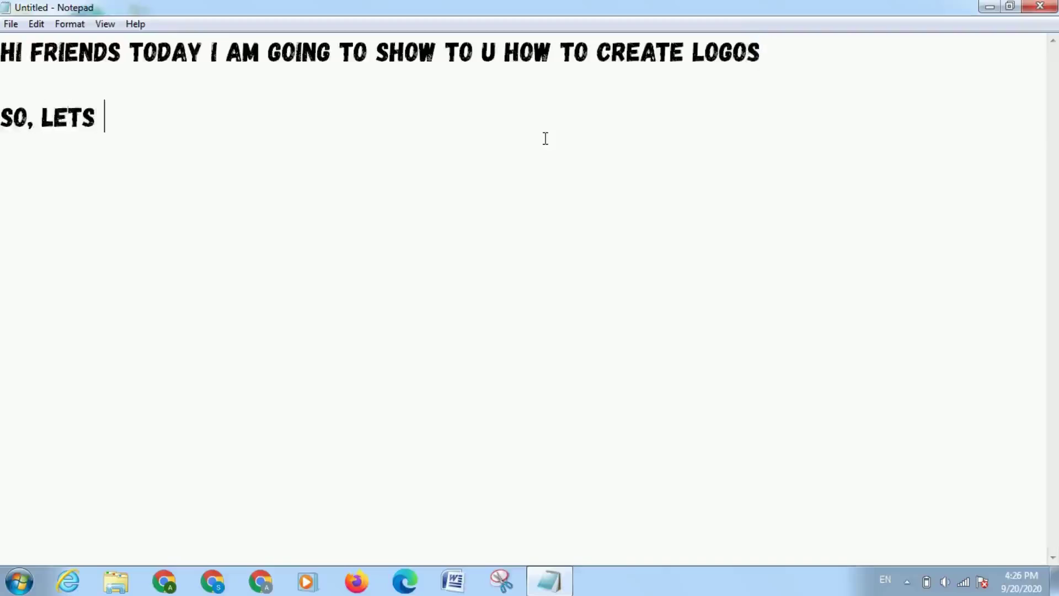
{"action": "type", "text": " GET S"}
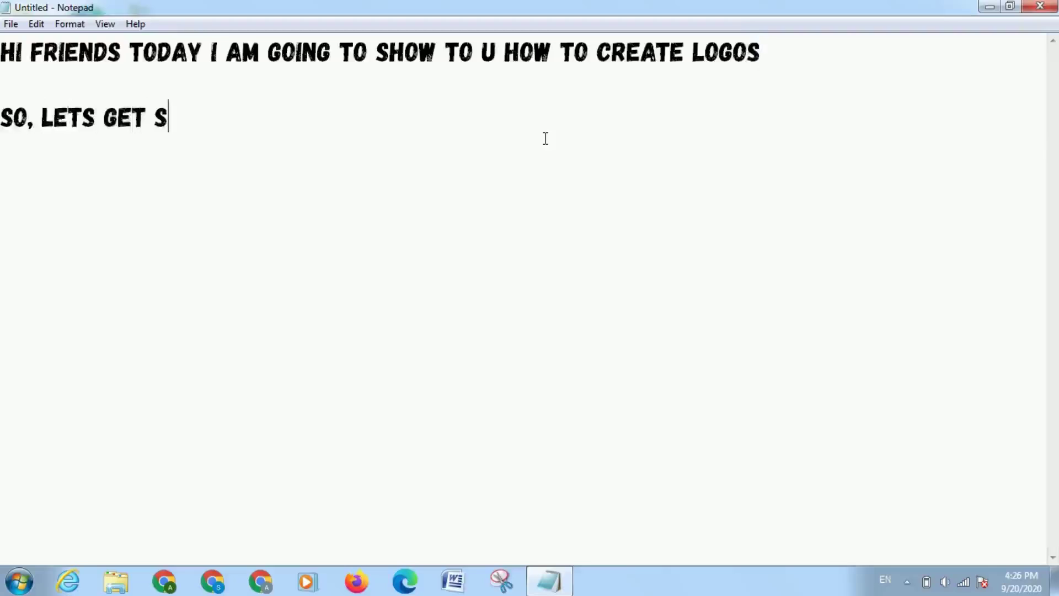
{"action": "type", "text": "TARTED"}
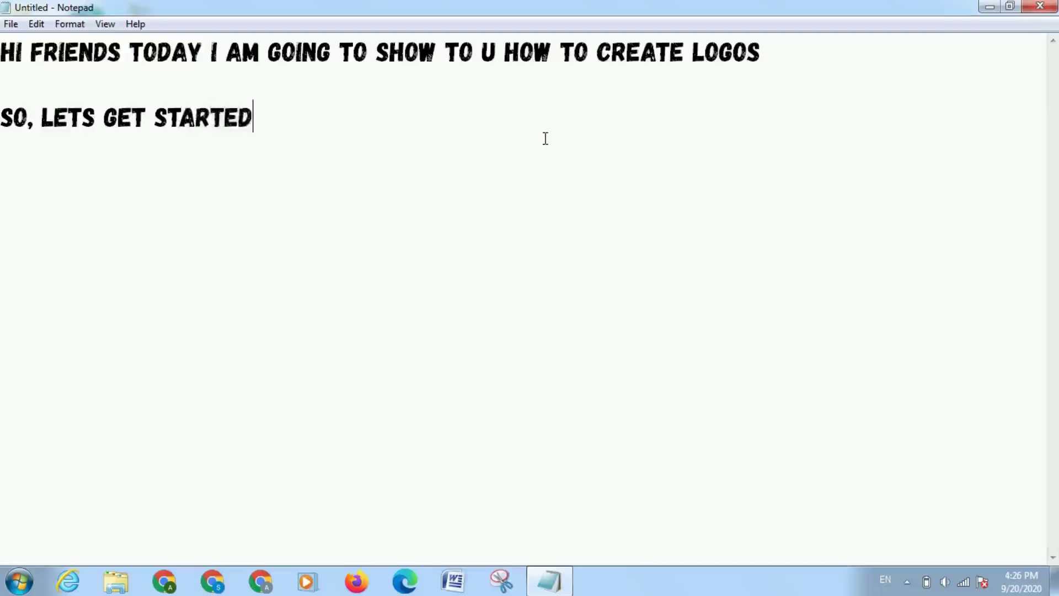
{"action": "type", "text": "!!!!"}
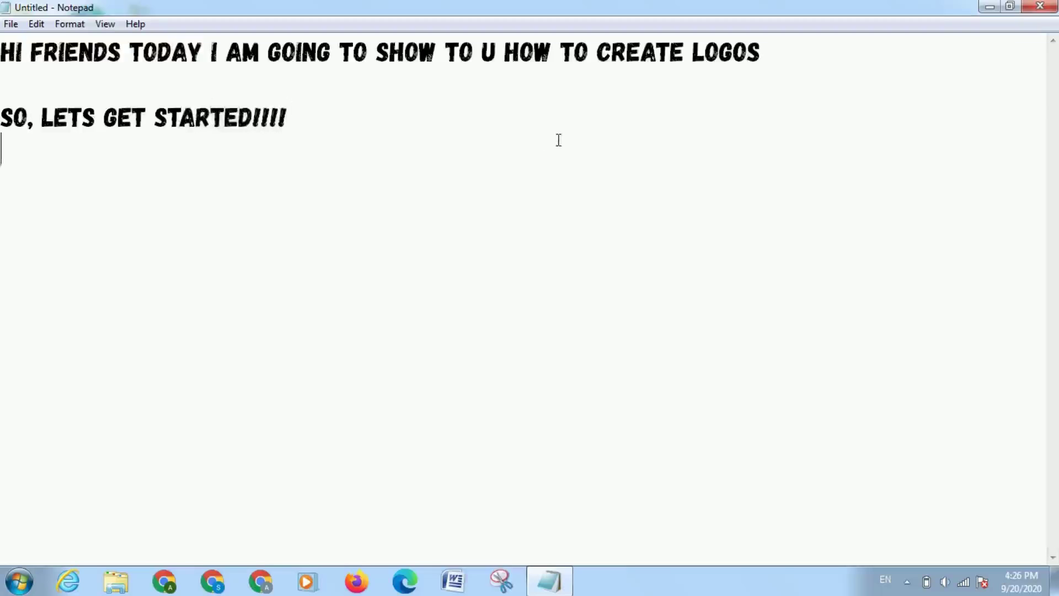
Step: Add "GO TO :-" and, on the line below it, "CANVA.COM" to the Notepad text
{"action": "left_click", "coordinate": [991, 6]}
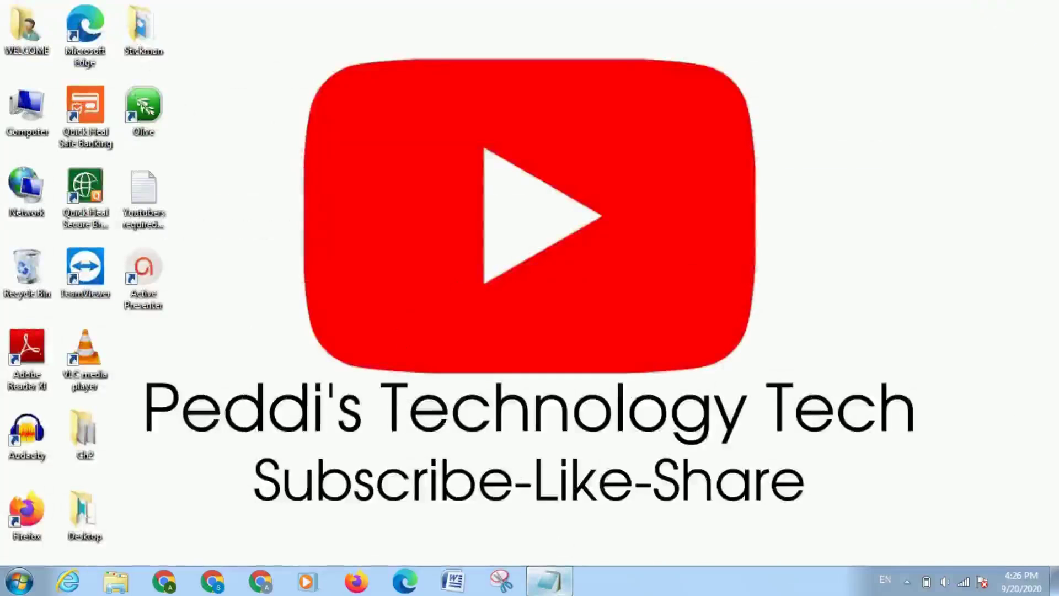
{"action": "left_click", "coordinate": [548, 581]}
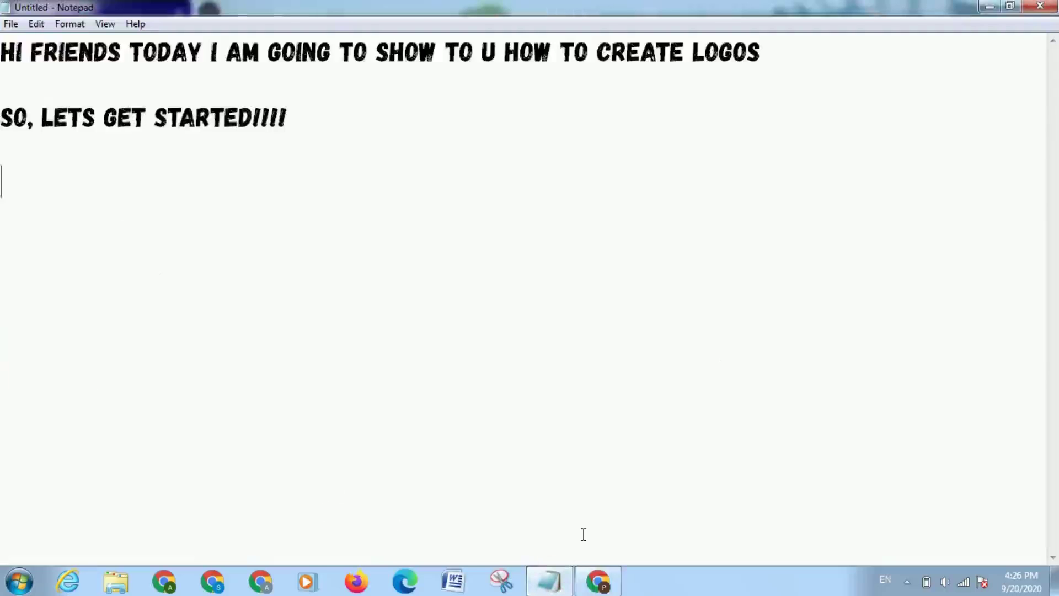
{"action": "type", "text": "GO TO :-"}
{"action": "key", "text": "Return"}
{"action": "type", "text": "CANVA.COM"}
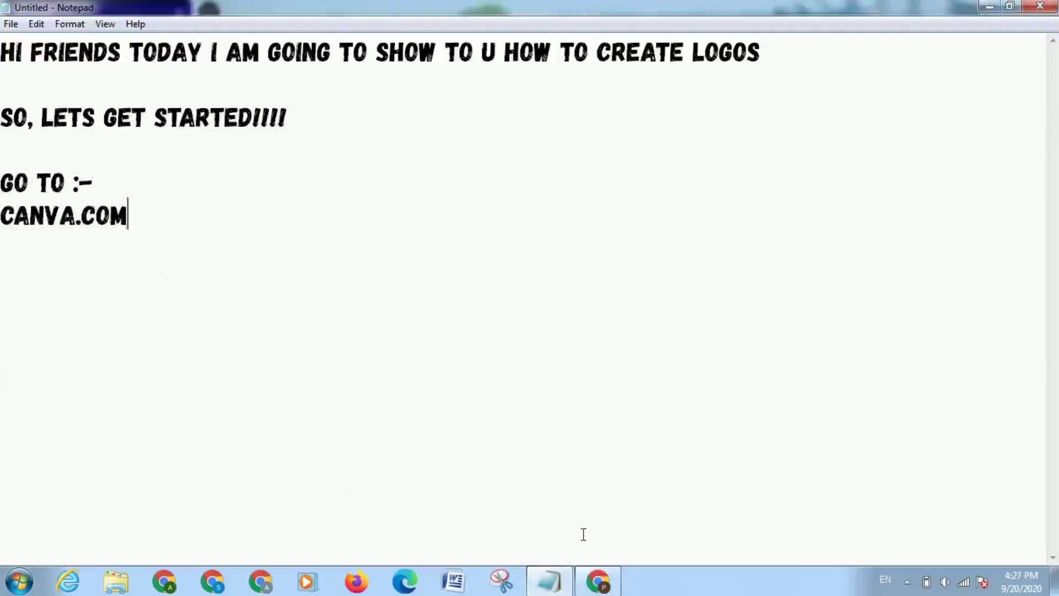
Step: Switch to Chrome, load canva.com and activate the design search on its home page
{"action": "left_click", "coordinate": [990, 6]}
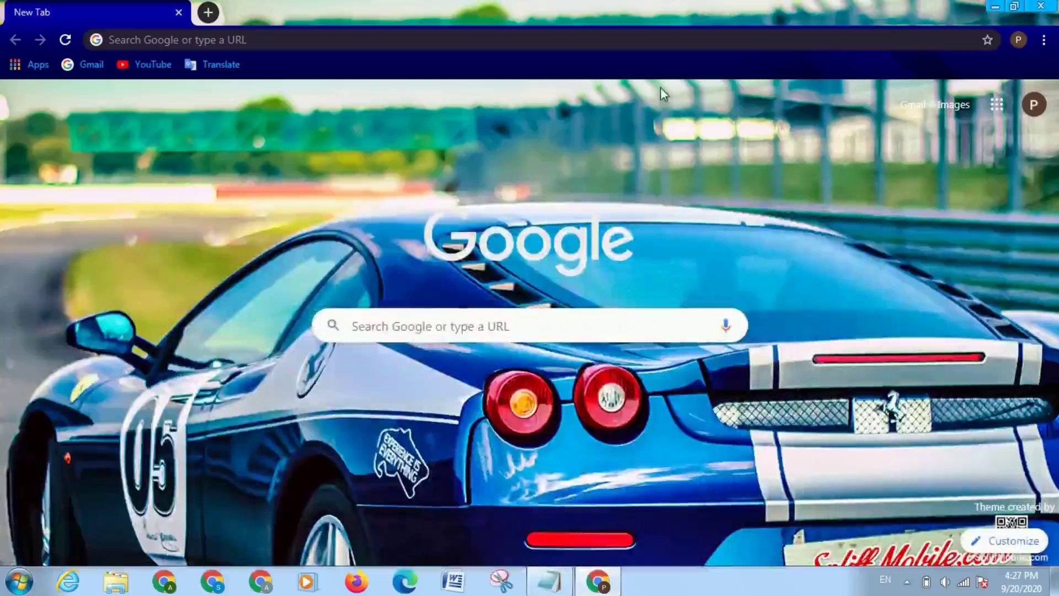
{"action": "left_click", "coordinate": [608, 42]}
{"action": "type", "text": "ca"}
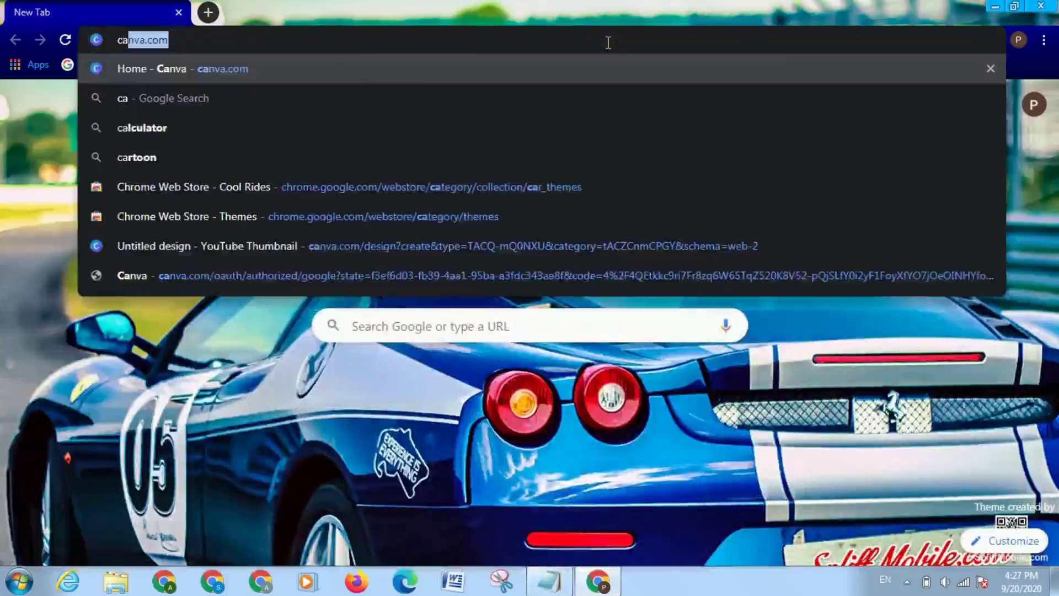
{"action": "key", "text": "Return"}
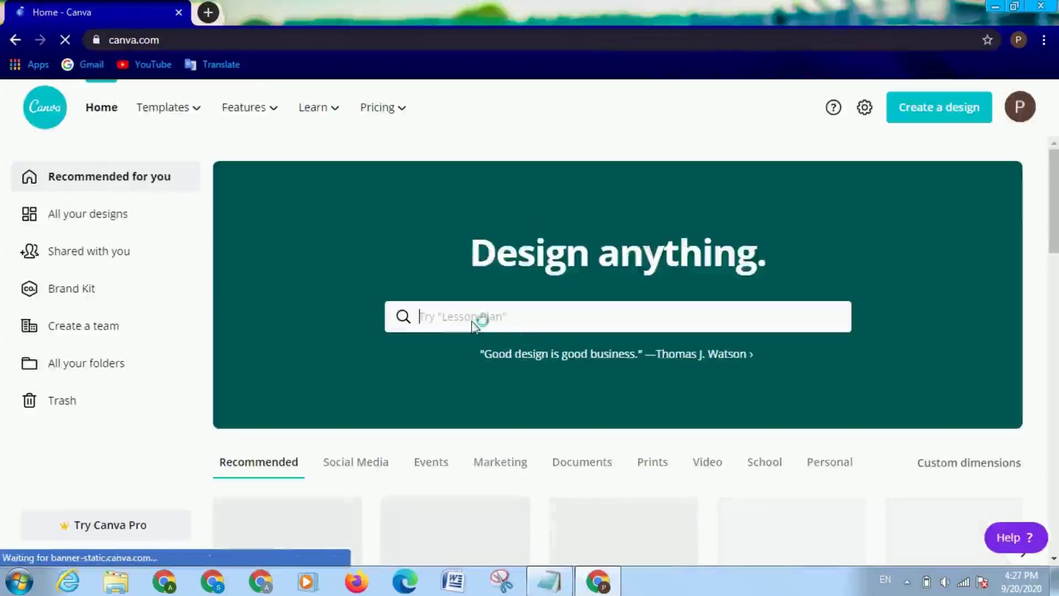
{"action": "left_click", "coordinate": [474, 317]}
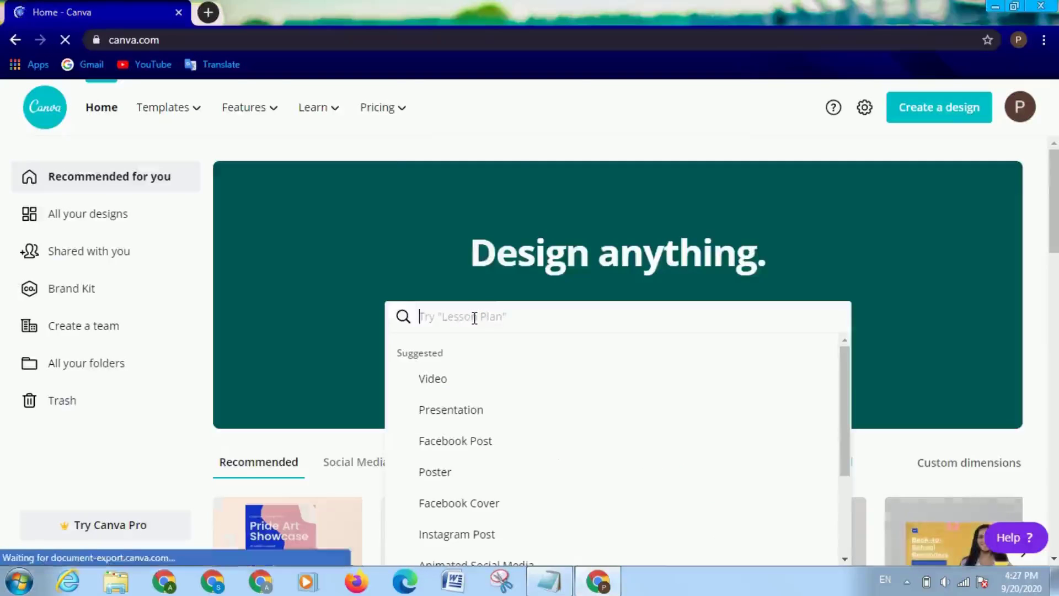
Step: Switch to Notepad and add the line "SEARCH YOUTUBE ICON" below "CANVA.COM", separated by a blank line
{"action": "left_click", "coordinate": [563, 588]}
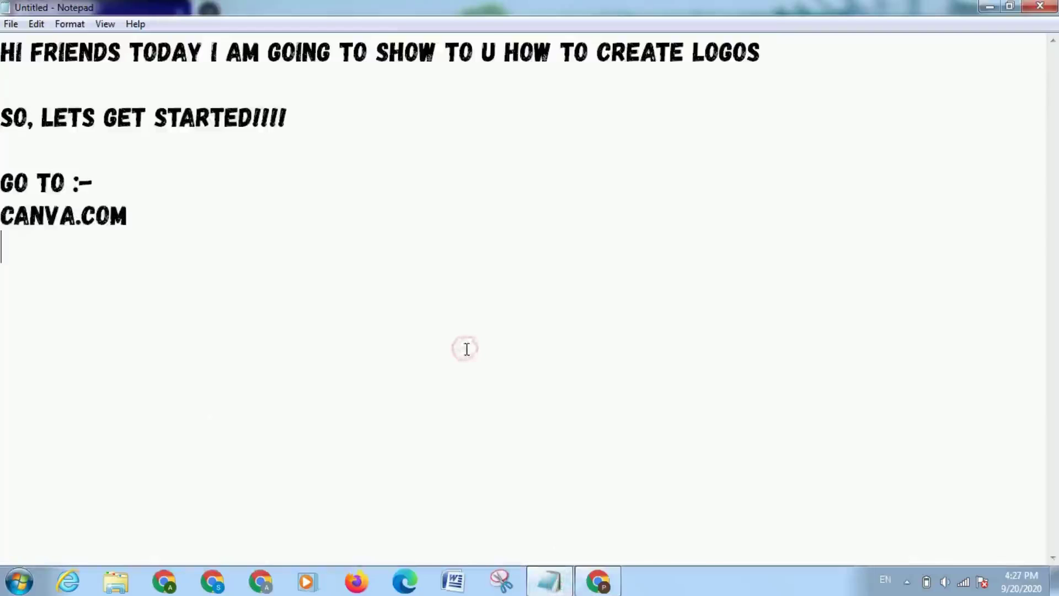
{"action": "type", "text": "SEAR"}
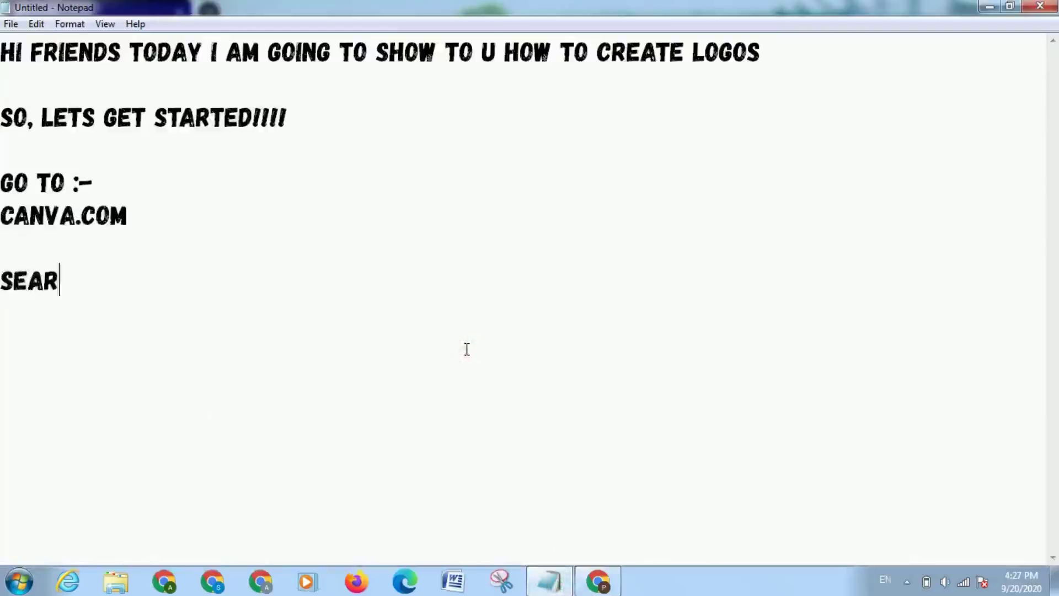
{"action": "type", "text": "CH YOUTUBE ICON"}
{"action": "key", "text": "Return"}
{"action": "key", "text": "Return"}
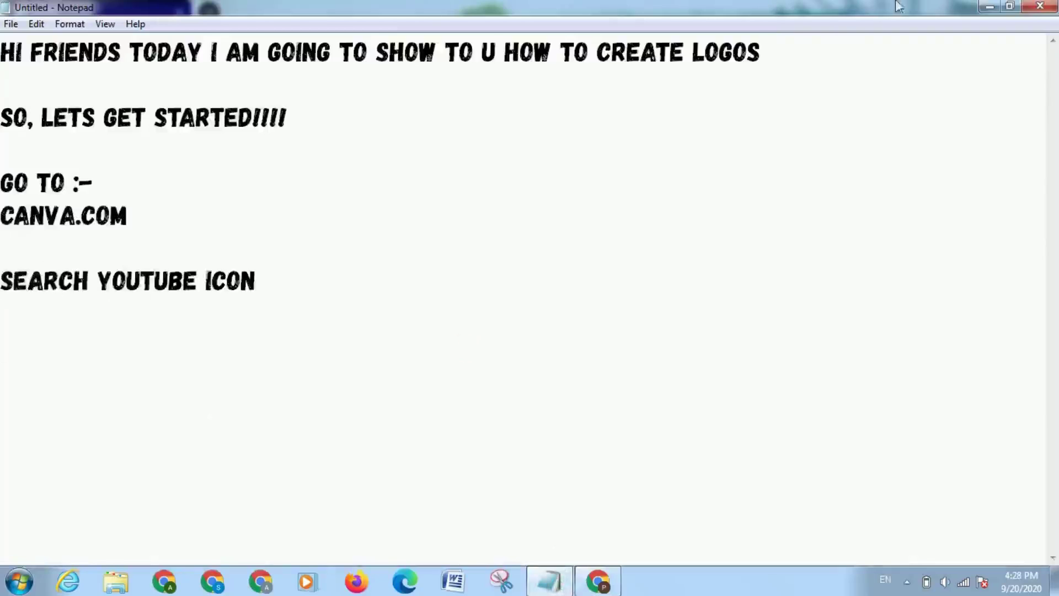
Step: Switch to Canva in Chrome, return to the previous results page and search the templates for "Logo"
{"action": "left_click", "coordinate": [989, 7]}
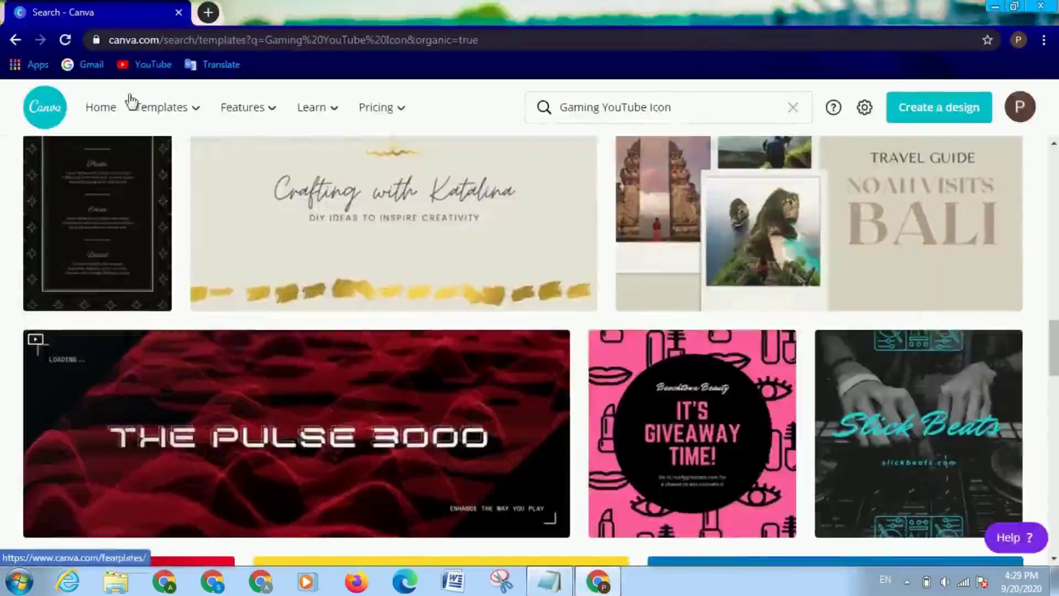
{"action": "left_click", "coordinate": [15, 41]}
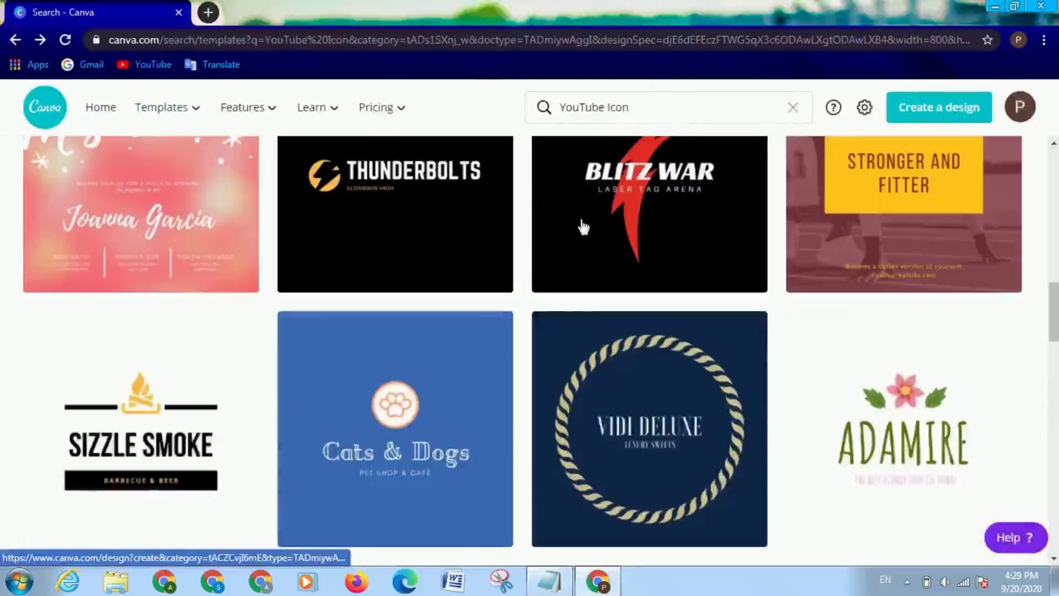
{"action": "left_click", "coordinate": [678, 105]}
{"action": "triple_click", "coordinate": [678, 105]}
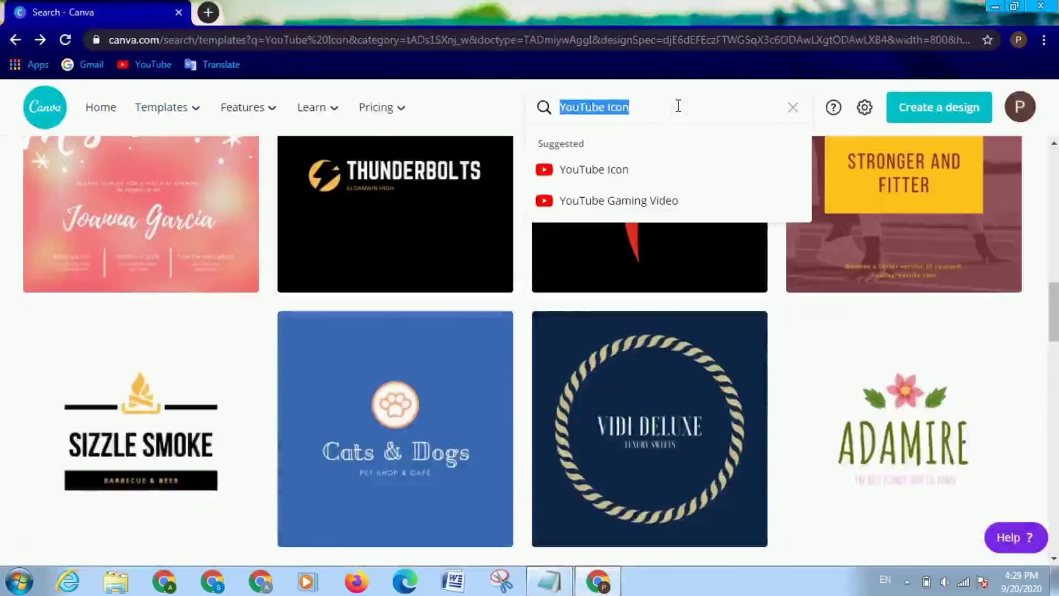
{"action": "type", "text": "Logo"}
{"action": "key", "text": "Return"}
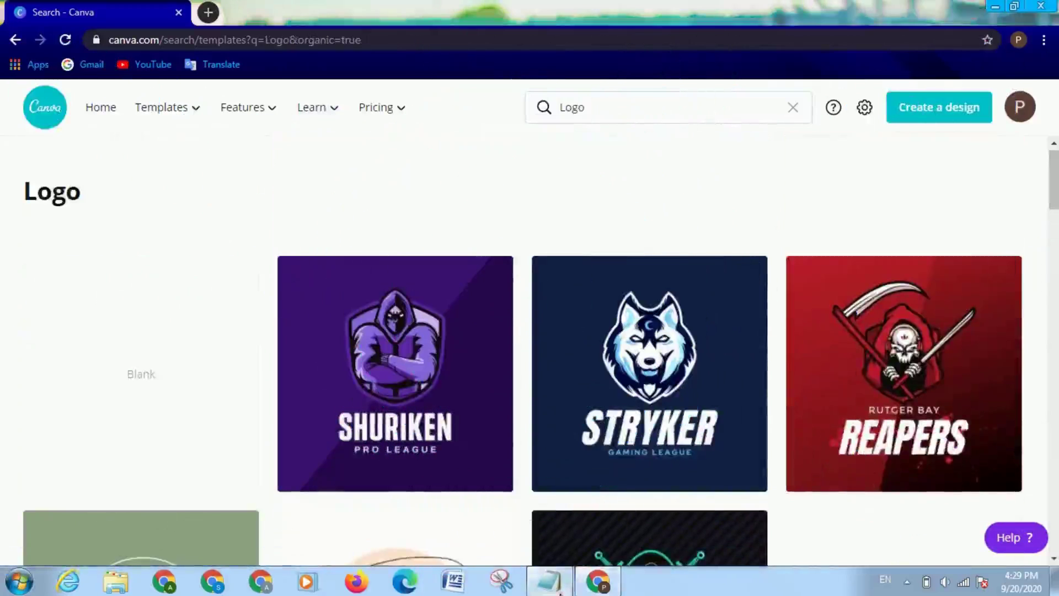
Step: Switch to Notepad and replace the word "ICON" with "LOGO" in the search instruction
{"action": "left_click", "coordinate": [534, 571]}
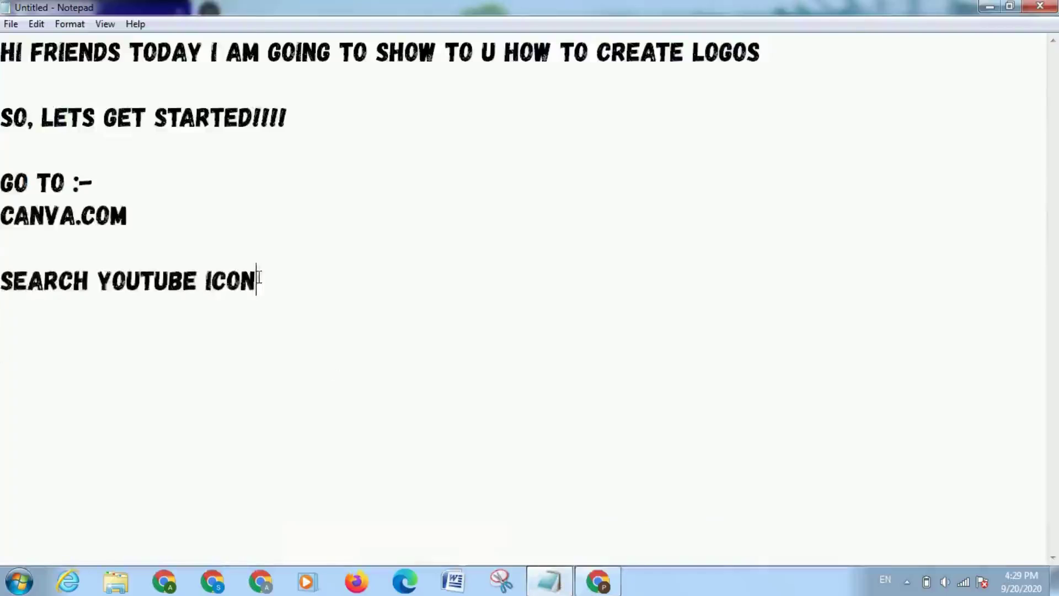
{"action": "left_click_drag", "start_coordinate": [259, 276], "coordinate": [207, 279]}
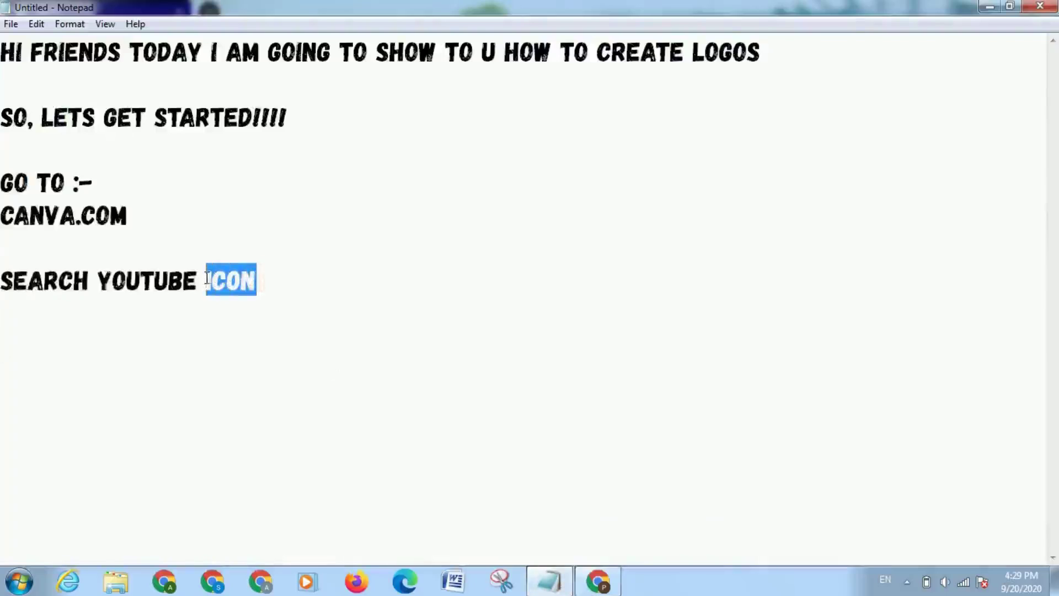
{"action": "type", "text": "LOGO"}
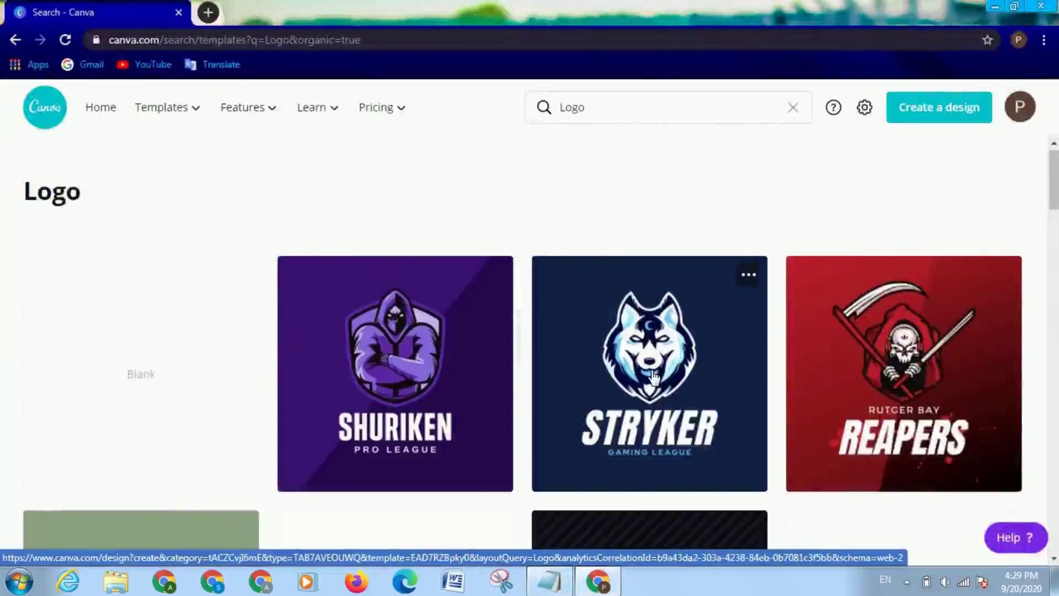
Step: Switch to Notepad and add the line "SELECT YOUR LOGO AND CLICK ON IT" below the search instruction, separated by a blank line
{"action": "left_click", "coordinate": [560, 582]}
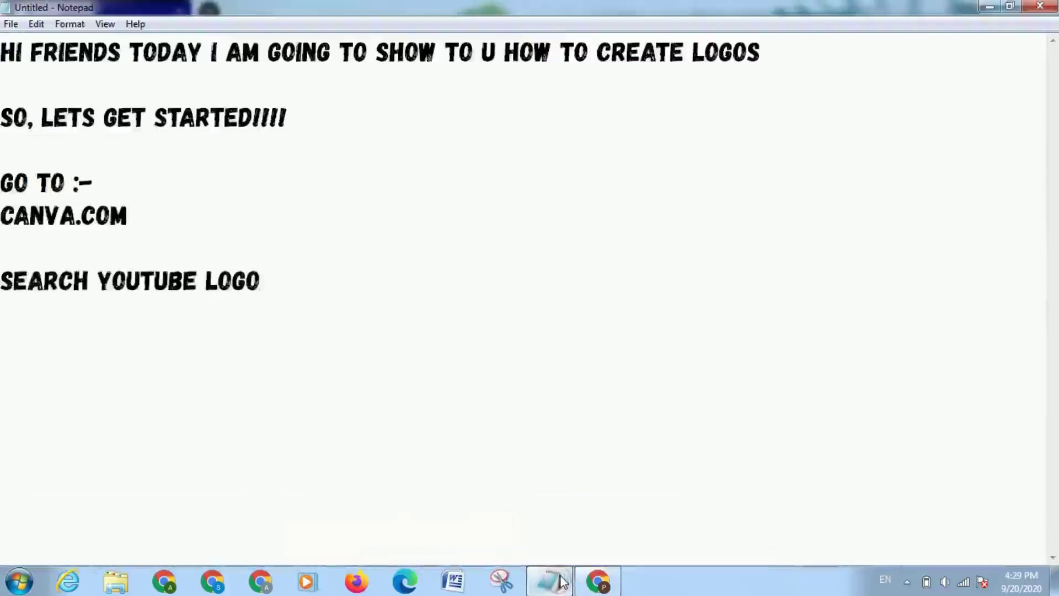
{"action": "type", "text": "E"}
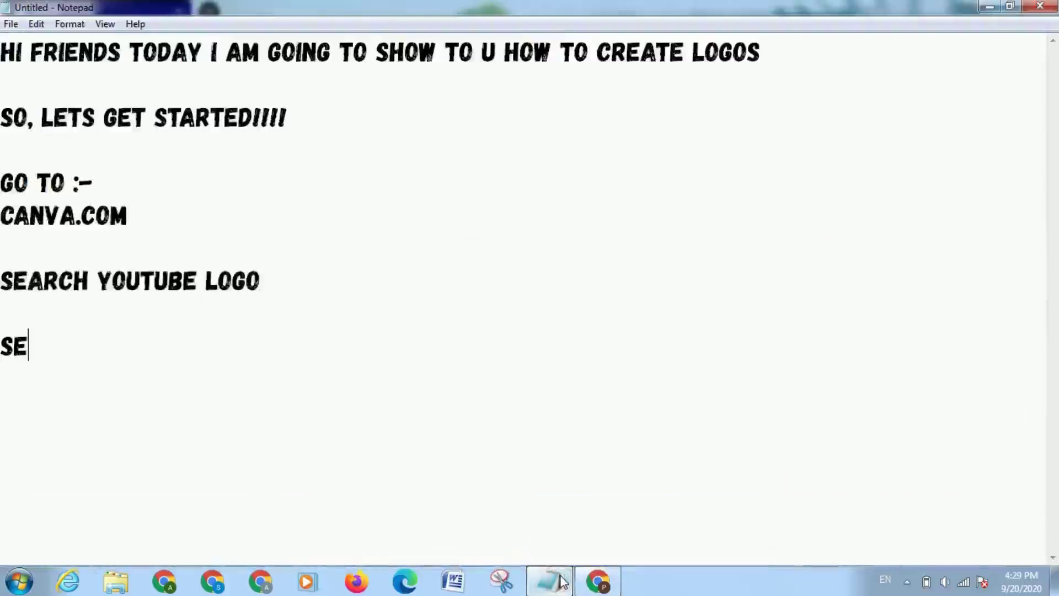
{"action": "type", "text": "LECT YOUR"}
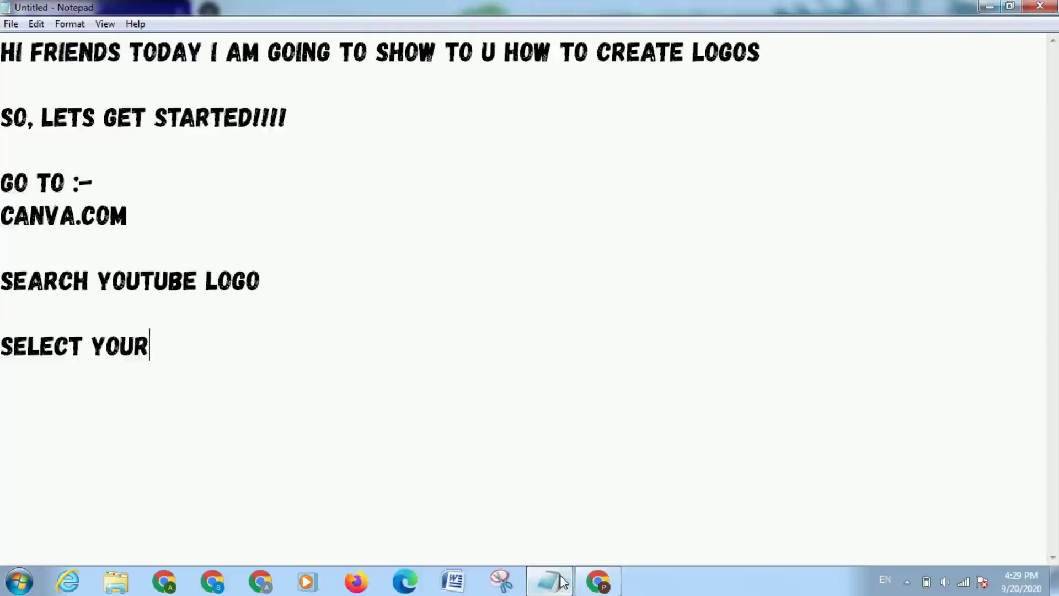
{"action": "type", "text": "LOGO"}
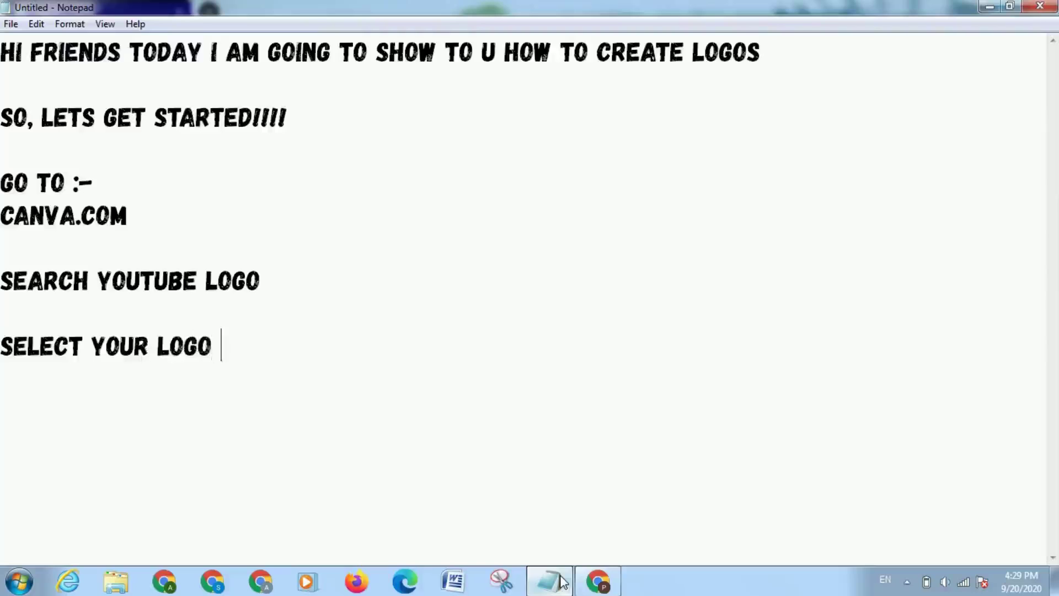
{"action": "type", "text": " AND C"}
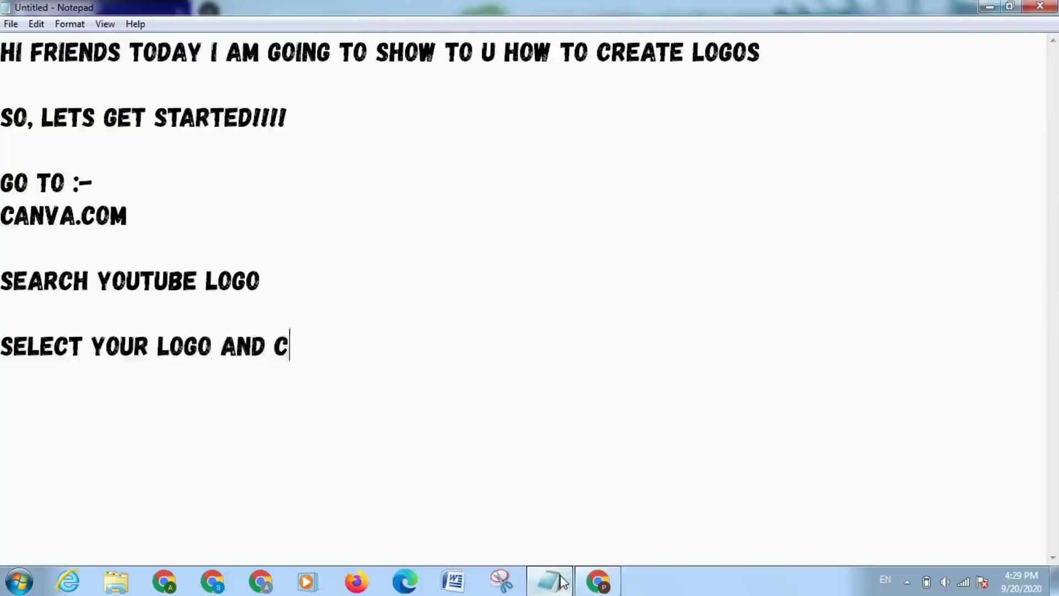
{"action": "type", "text": "LICK ON IT"}
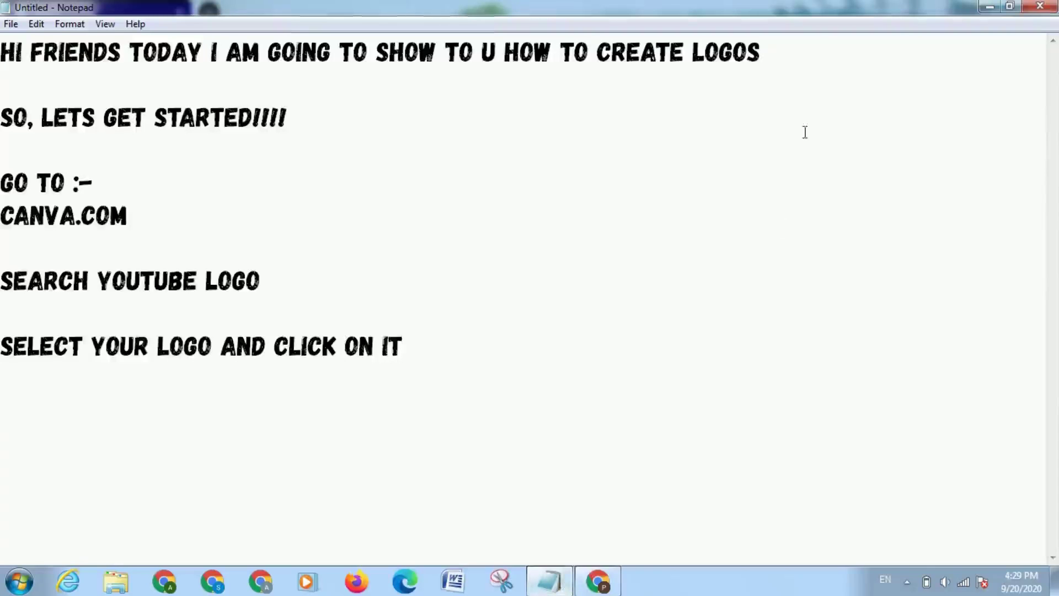
Step: Return to Canva, open the purple SHURIKEN logo template and replace its heading with "PEDDI'S TECHNOLOGY TECH"
{"action": "left_click", "coordinate": [986, 6]}
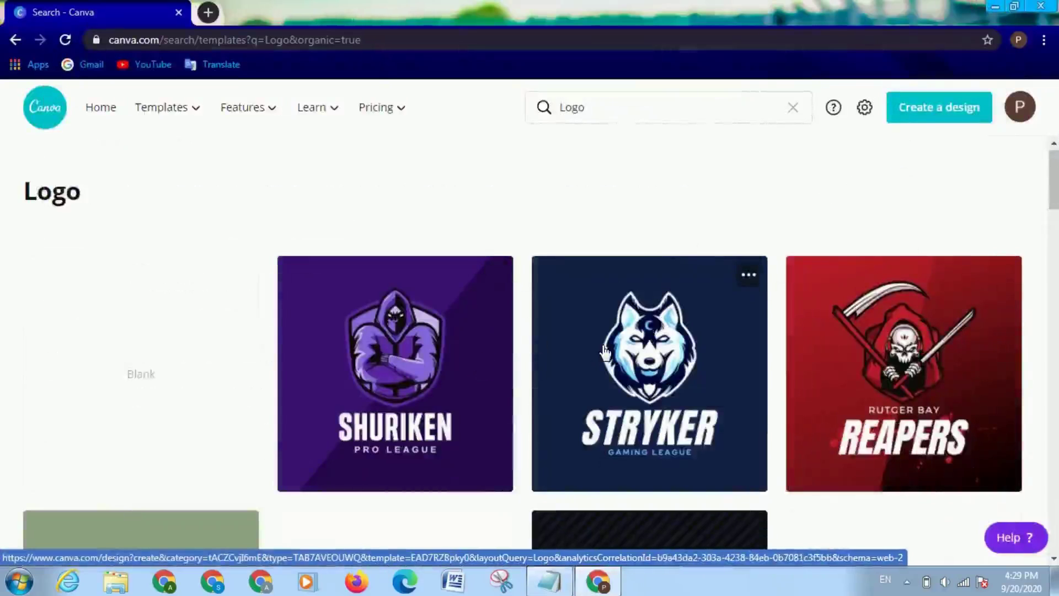
{"action": "left_click", "coordinate": [511, 355]}
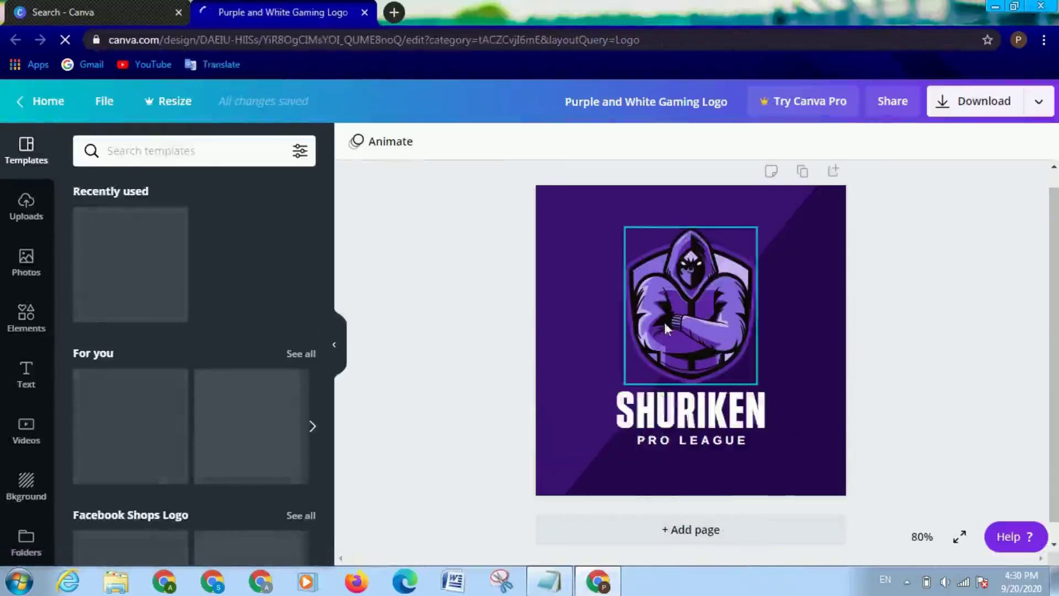
{"action": "left_click", "coordinate": [717, 420]}
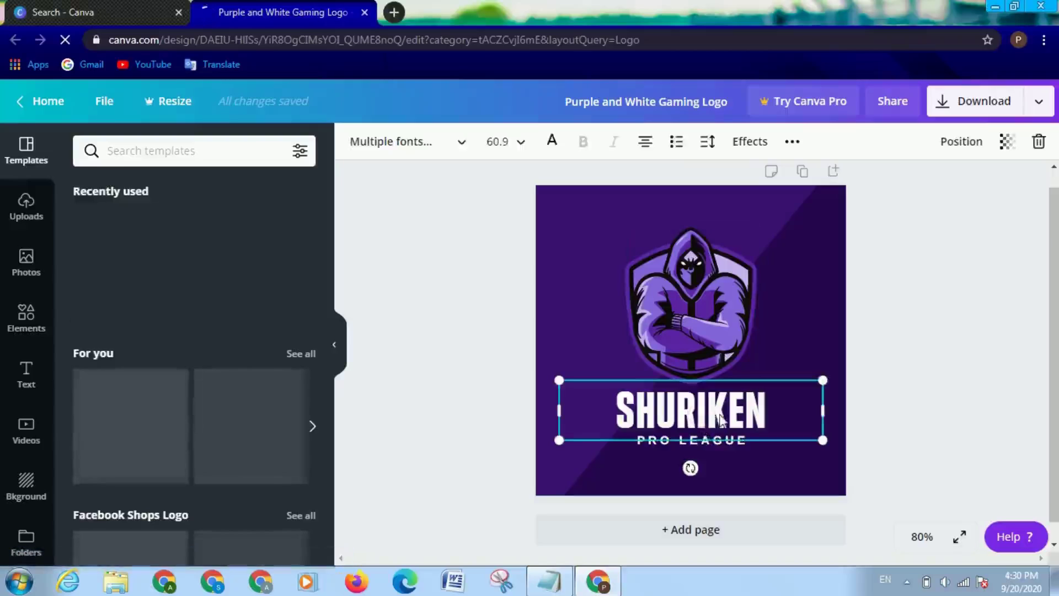
{"action": "double_click", "coordinate": [762, 411]}
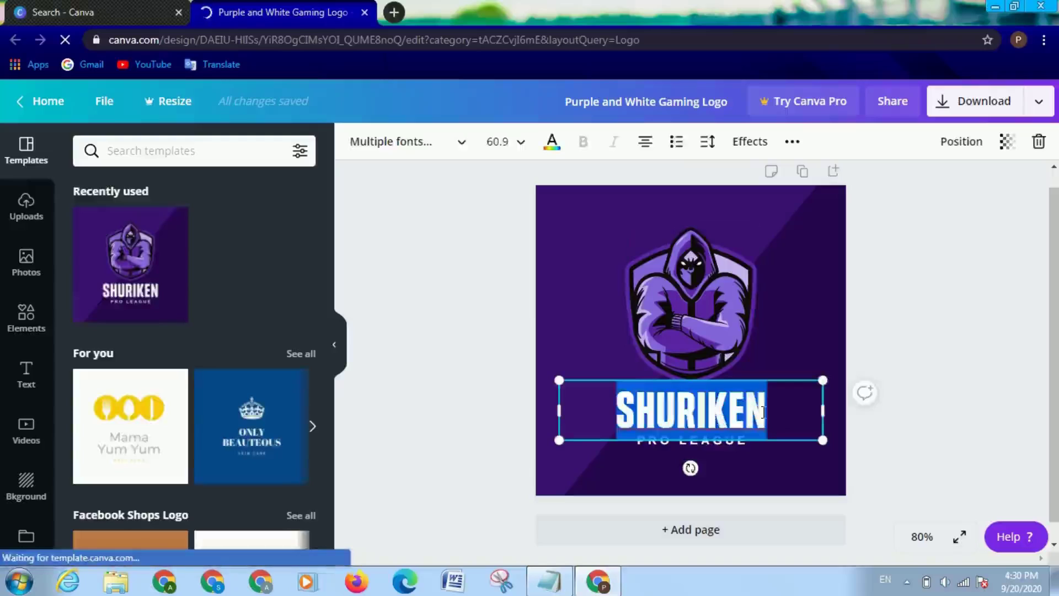
{"action": "type", "text": "PEDD"}
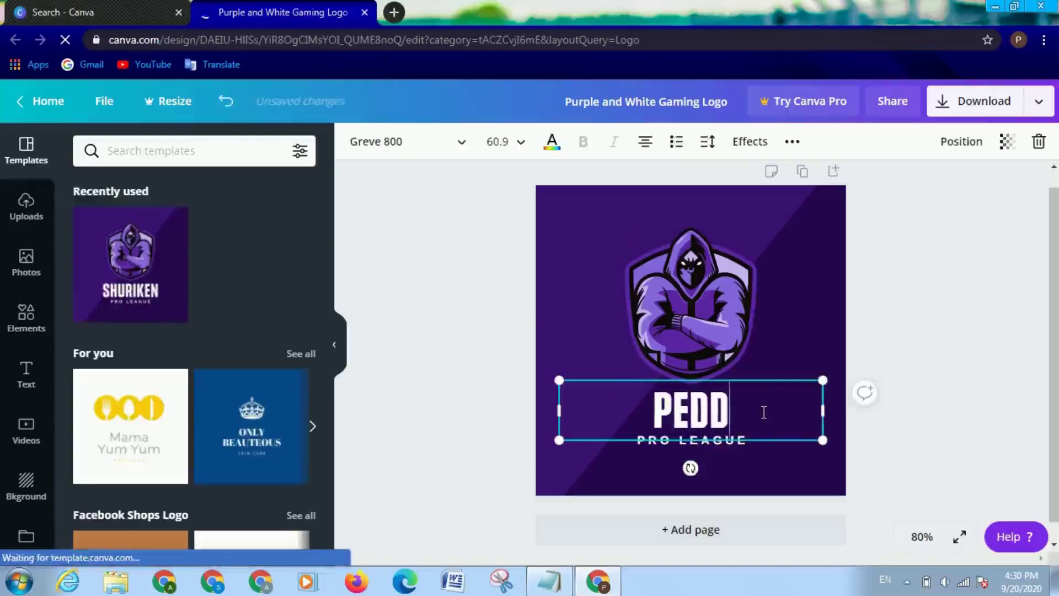
{"action": "type", "text": "I'S"}
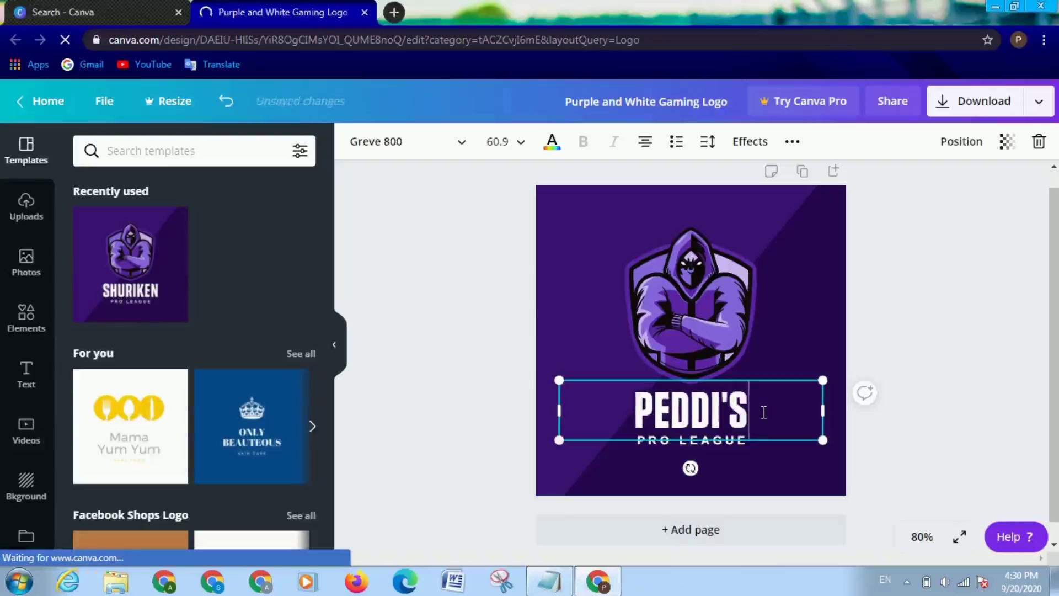
{"action": "type", "text": " TEC"}
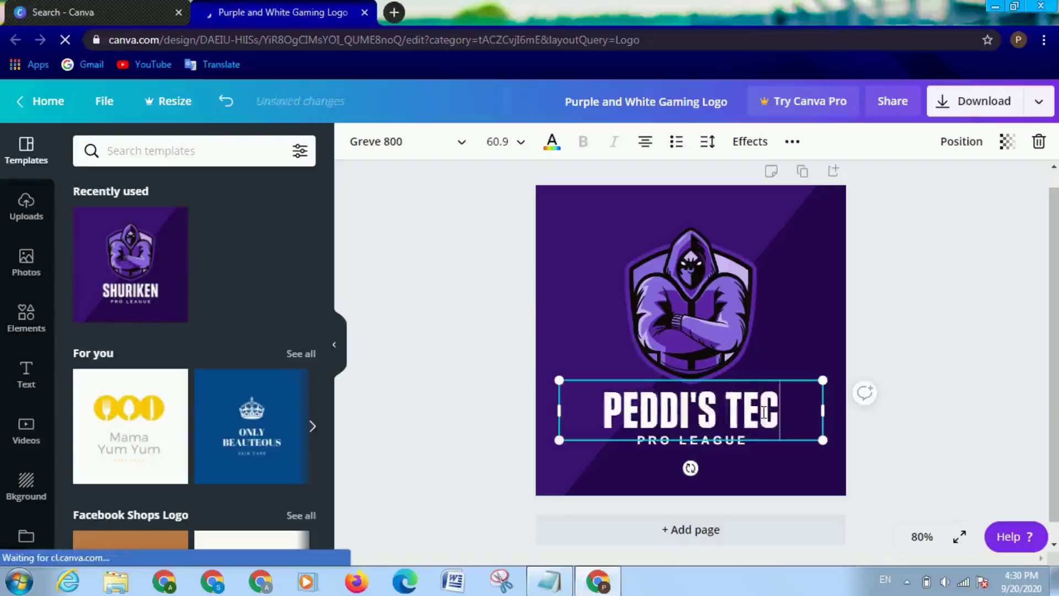
{"action": "type", "text": "HNO"}
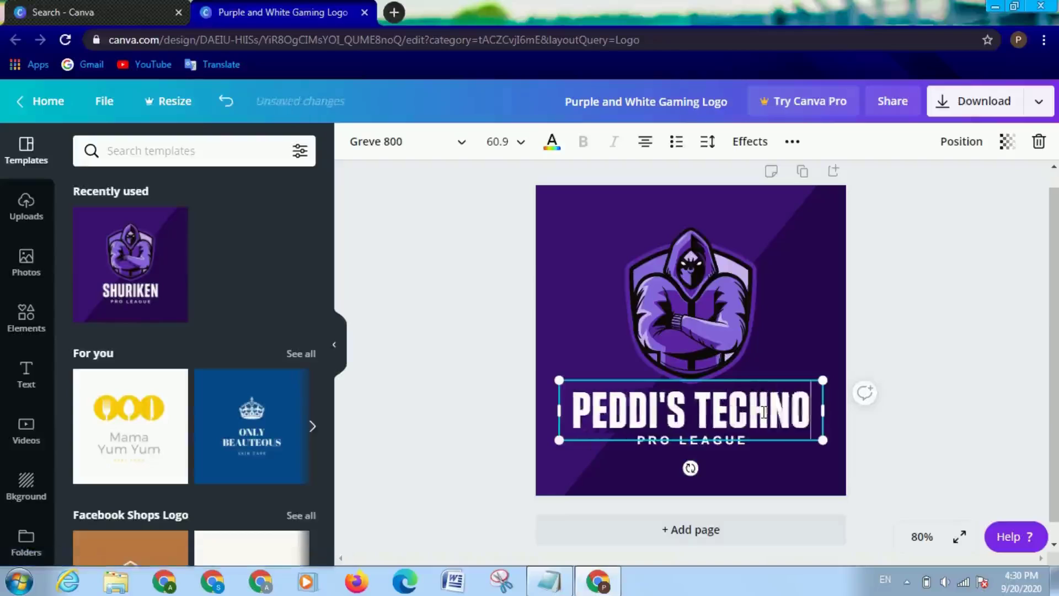
{"action": "type", "text": "LOGY"}
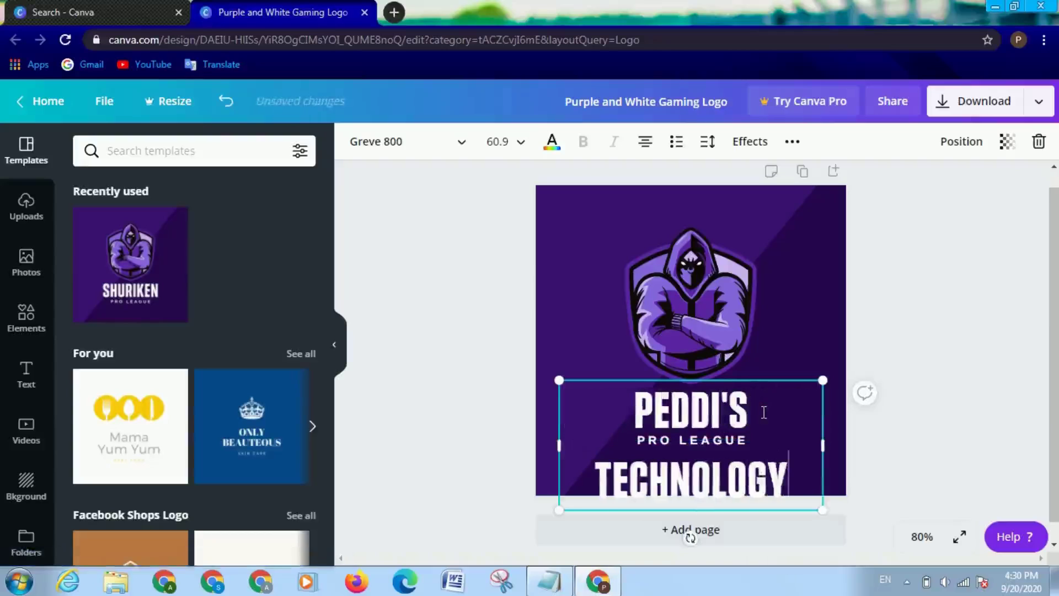
{"action": "type", "text": " TECH"}
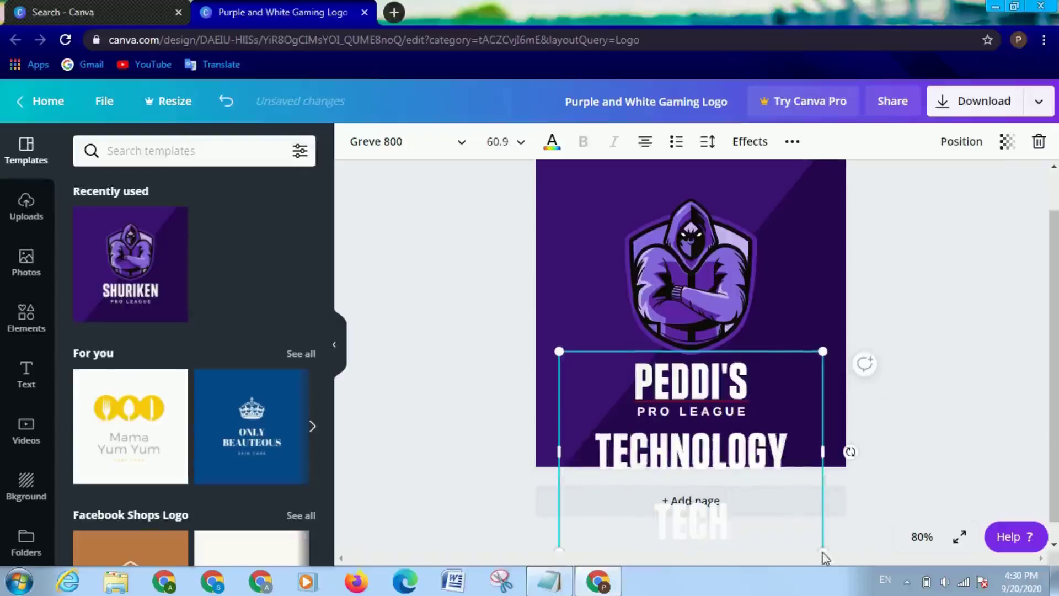
Step: Scale the heading down to font size 33.6, widen its text box to fit one line and center it below the emblem
{"action": "left_click_drag", "start_coordinate": [817, 546], "coordinate": [705, 472]}
{"action": "left_click_drag", "start_coordinate": [737, 412], "coordinate": [804, 404]}
{"action": "left_click_drag", "start_coordinate": [693, 423], "coordinate": [704, 425]}
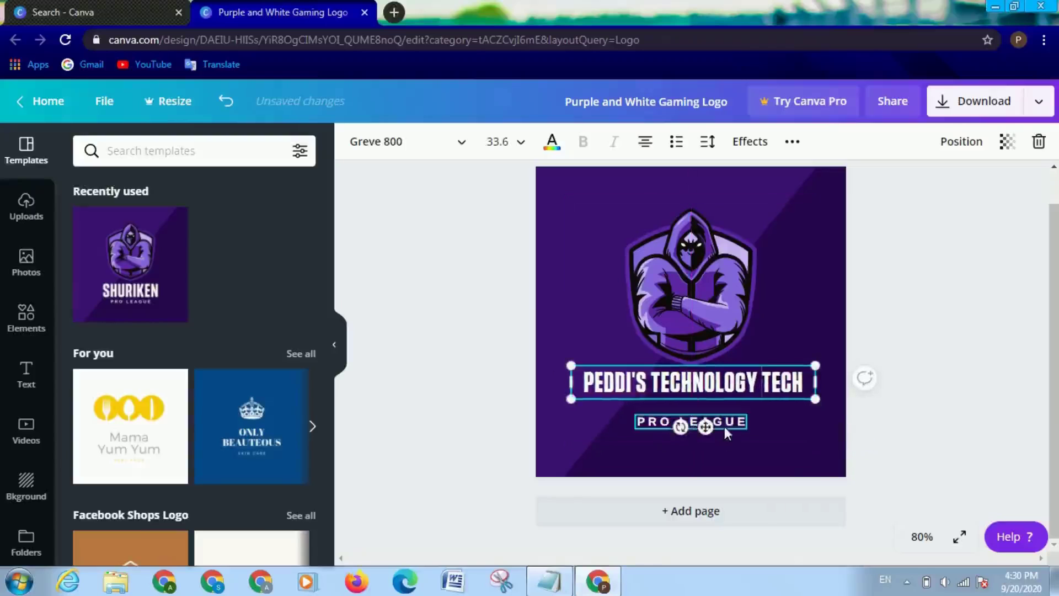
Step: Replace the "PRO LEAGUE" subtitle with "YOUTUBE CHANNEL"
{"action": "left_click", "coordinate": [724, 426]}
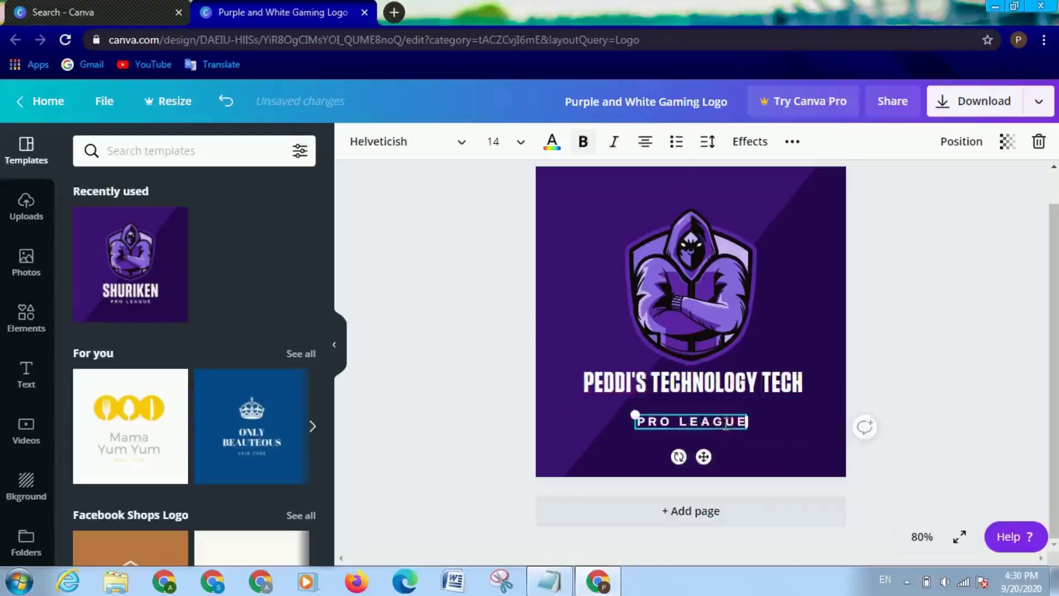
{"action": "key", "text": "ctrl+a"}
{"action": "type", "text": "OUT"}
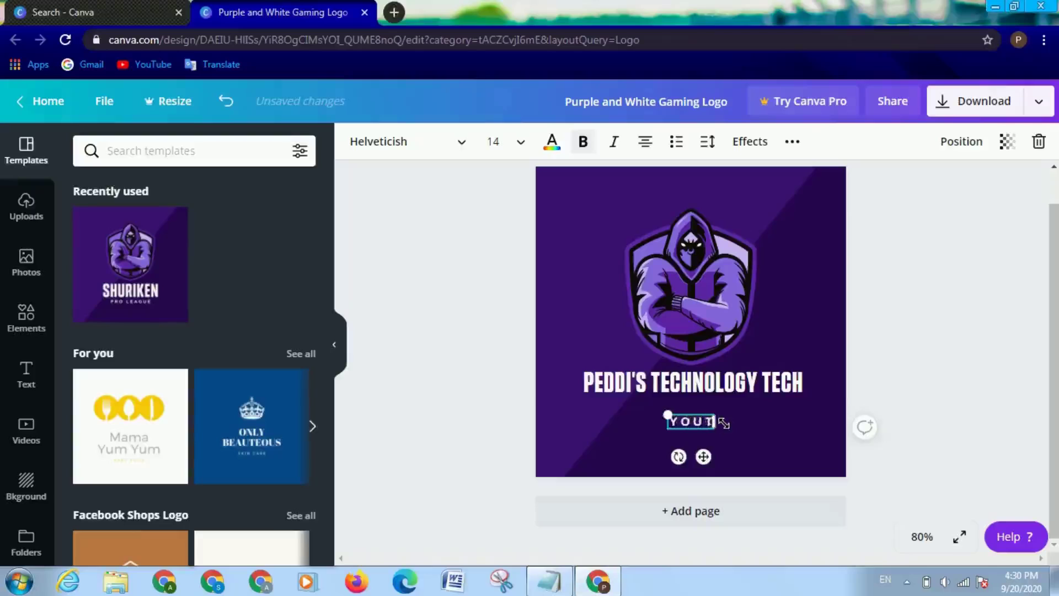
{"action": "type", "text": "UBE C"}
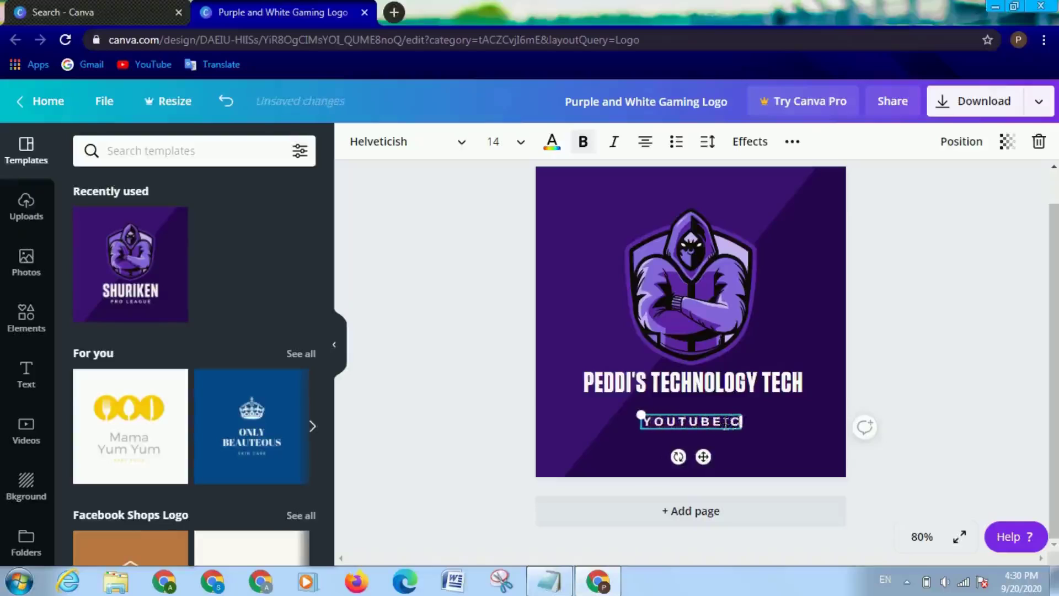
{"action": "type", "text": "HANNEL"}
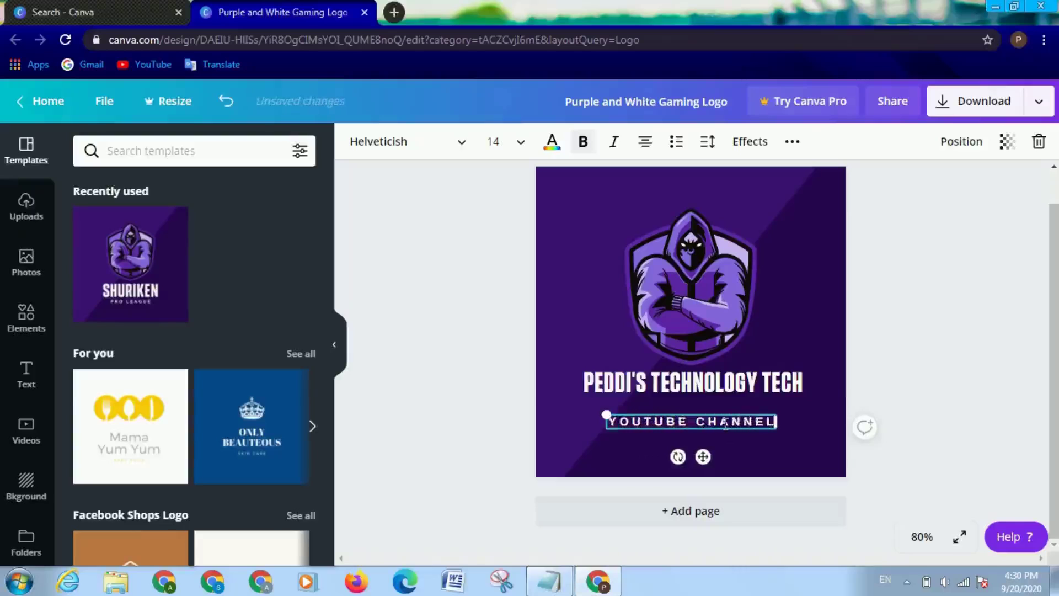
Step: Move the heading slightly down, closer to the "YOUTUBE CHANNEL" subtitle
{"action": "left_click", "coordinate": [932, 359]}
{"action": "left_click", "coordinate": [738, 393]}
{"action": "left_click_drag", "start_coordinate": [738, 393], "coordinate": [738, 401]}
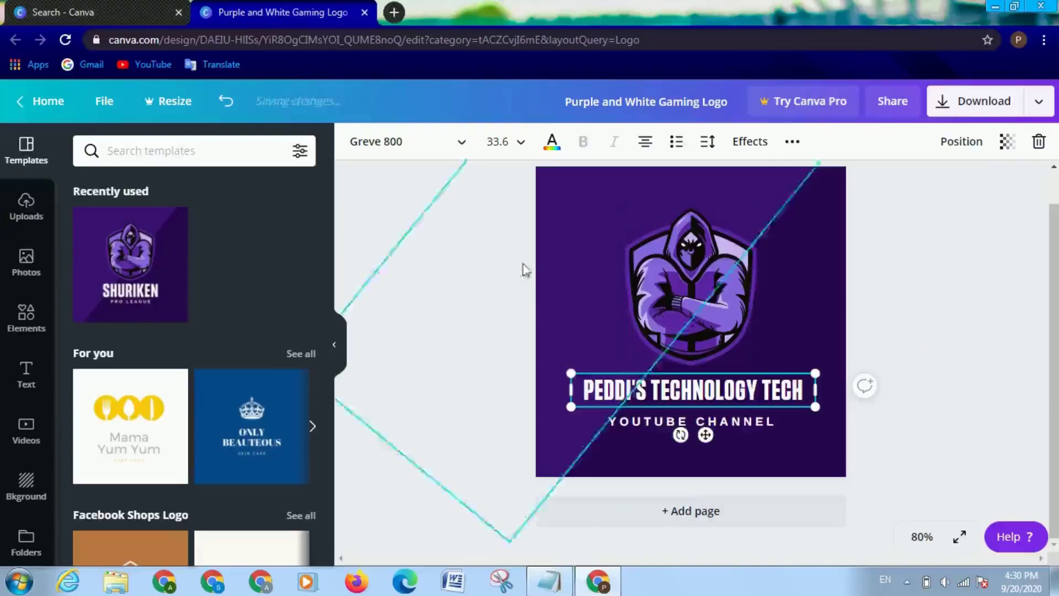
Step: Switch to Notepad and add the line "U CAN CHANGE ITS FONT AND SIZE" below the logo selection instruction, separated by a blank line
{"action": "left_click", "coordinate": [548, 582]}
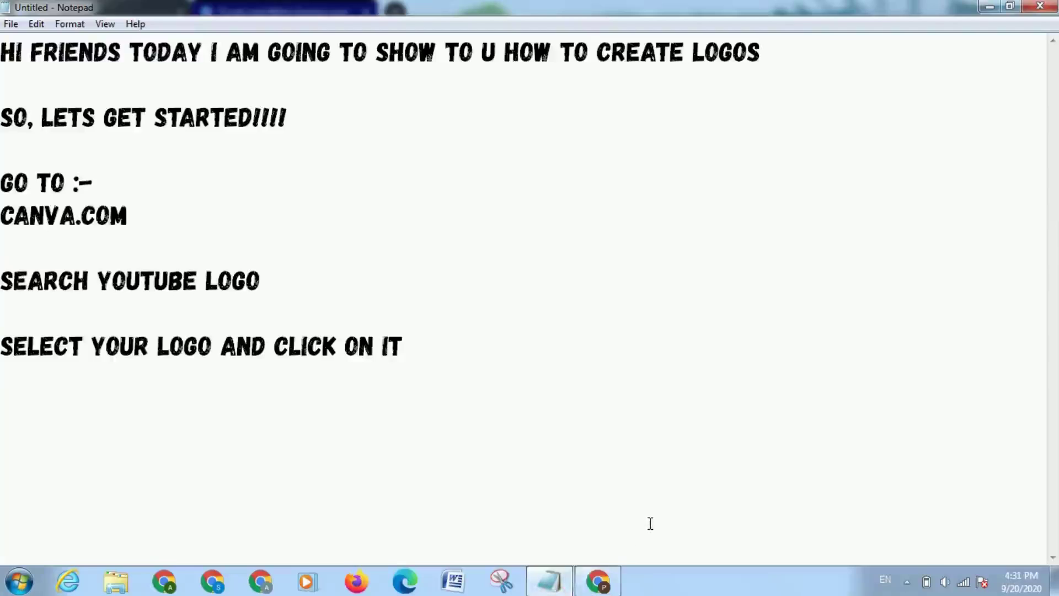
{"action": "type", "text": "U CAN"}
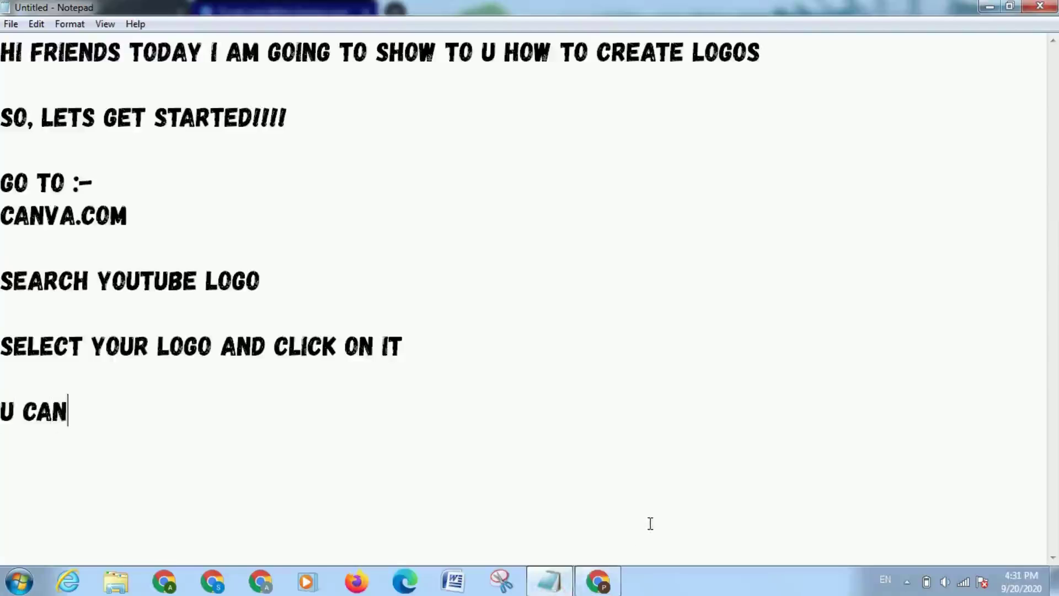
{"action": "type", "text": " CHANGE I"}
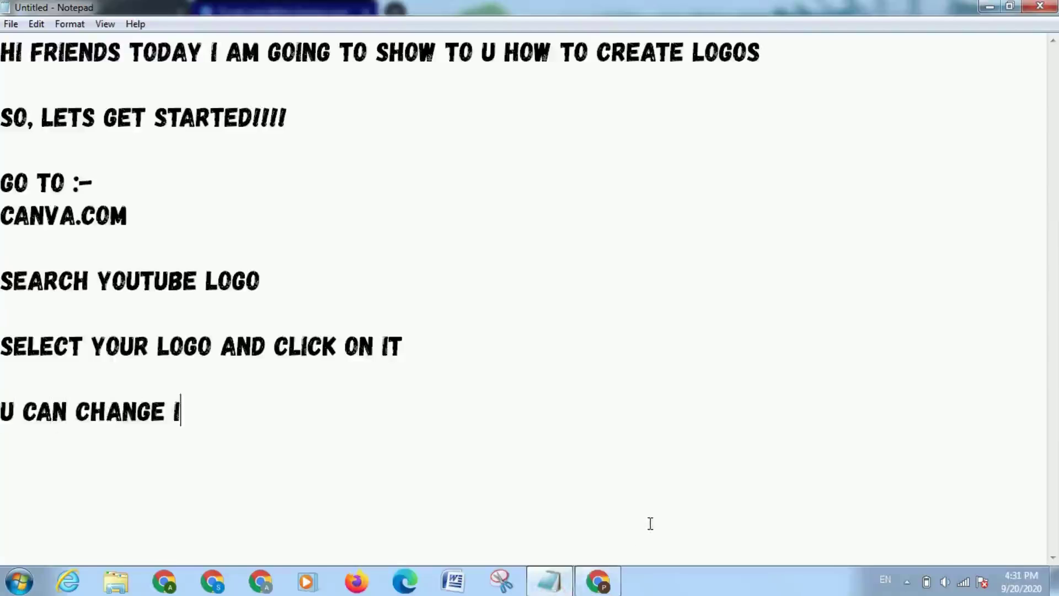
{"action": "type", "text": "TS FONT"}
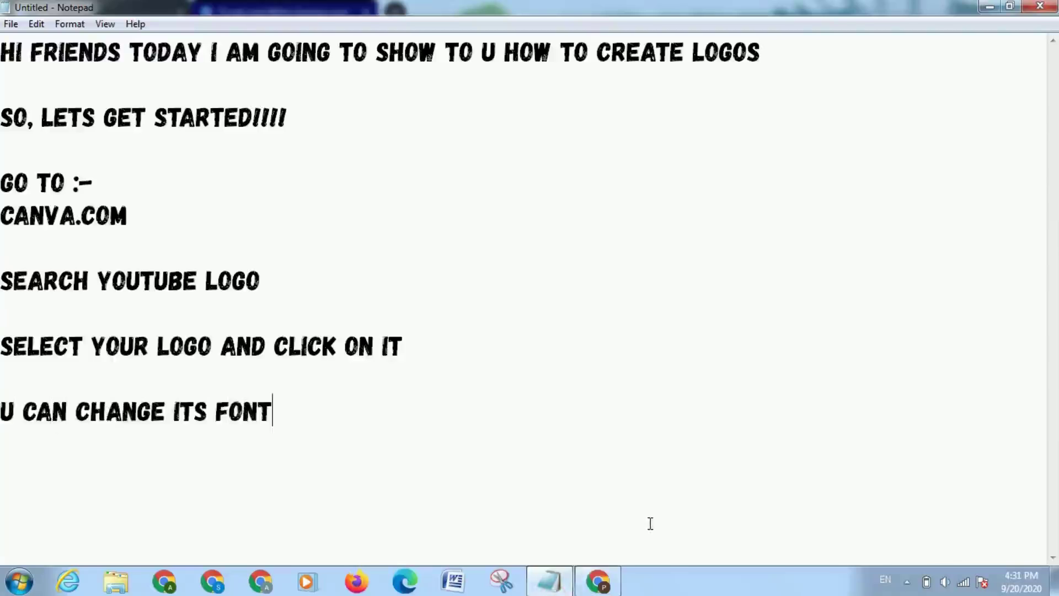
{"action": "type", "text": " AND SI"}
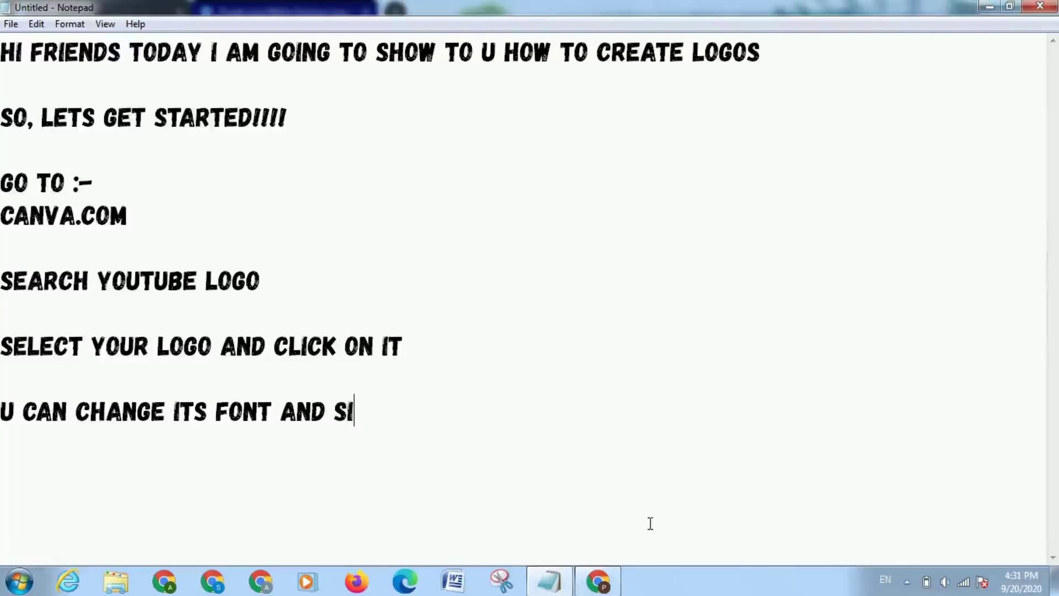
{"action": "type", "text": "ZE"}
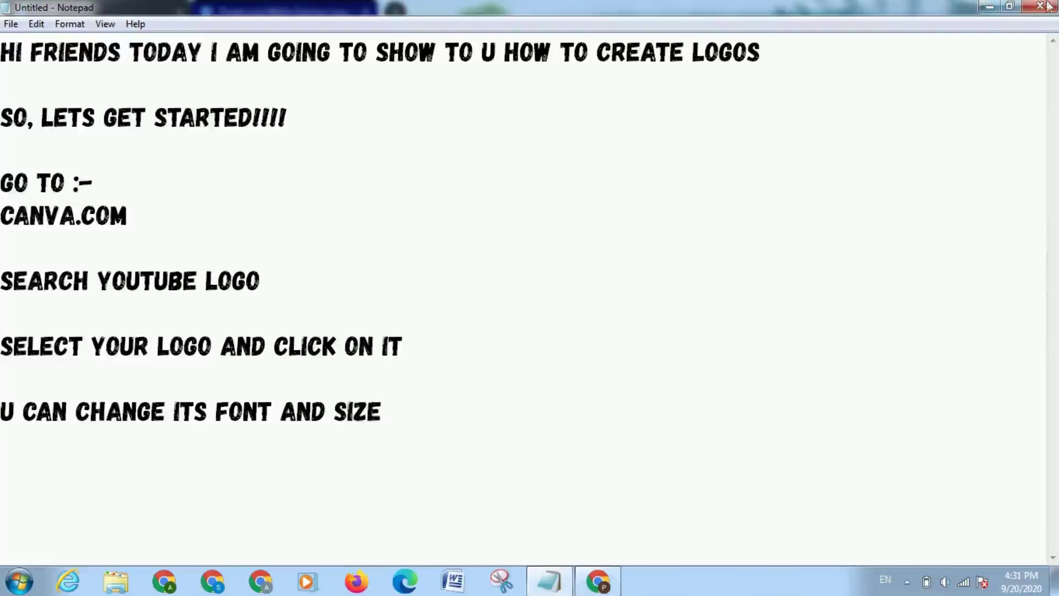
Step: Return to Canva, search the fonts for "gag" and apply Gagalin to the heading
{"action": "left_click", "coordinate": [989, 7]}
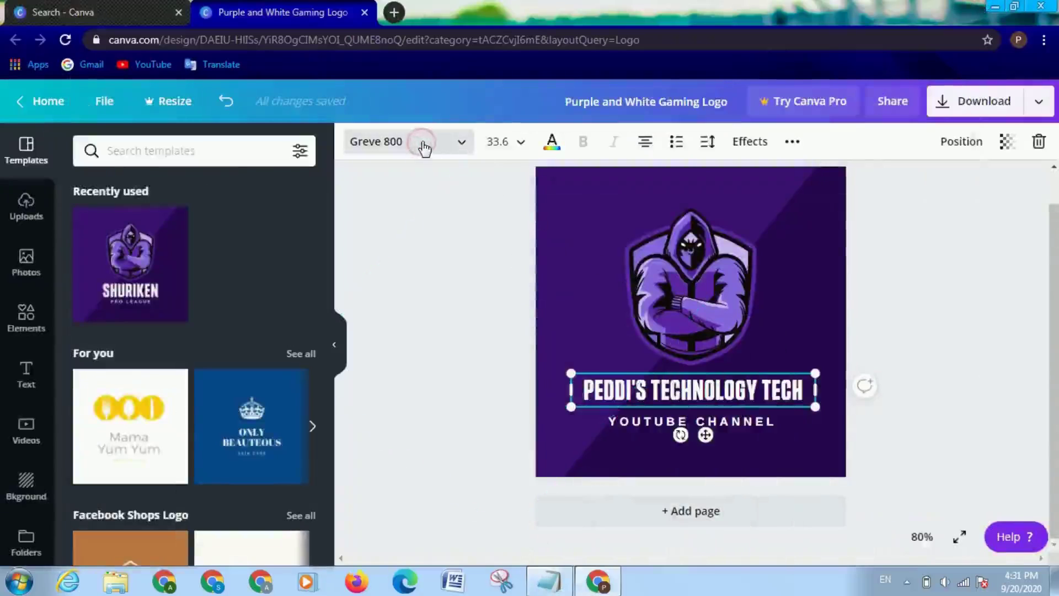
{"action": "left_click", "coordinate": [424, 145]}
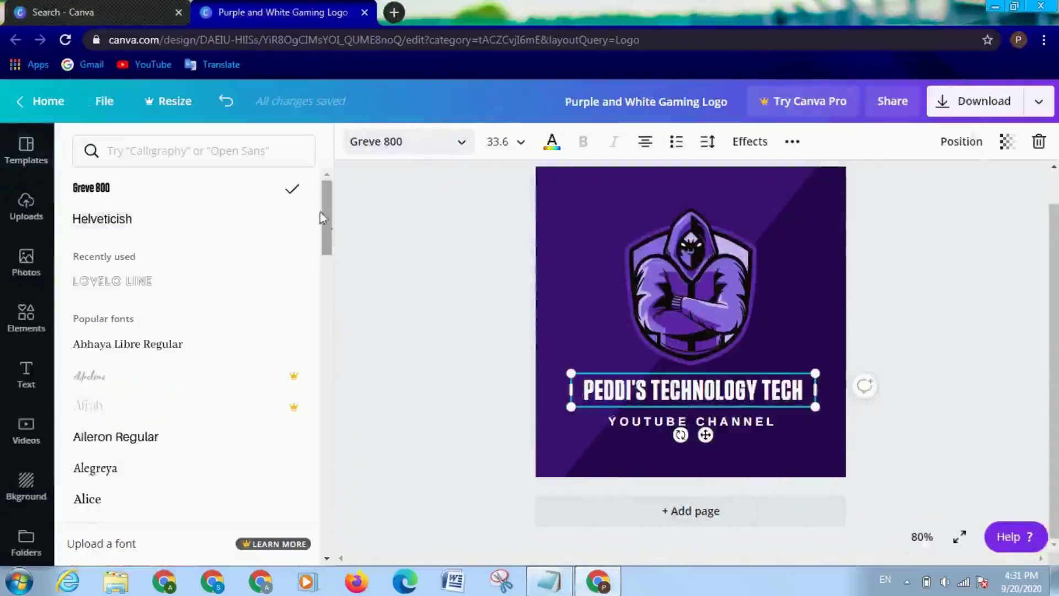
{"action": "left_click", "coordinate": [281, 148]}
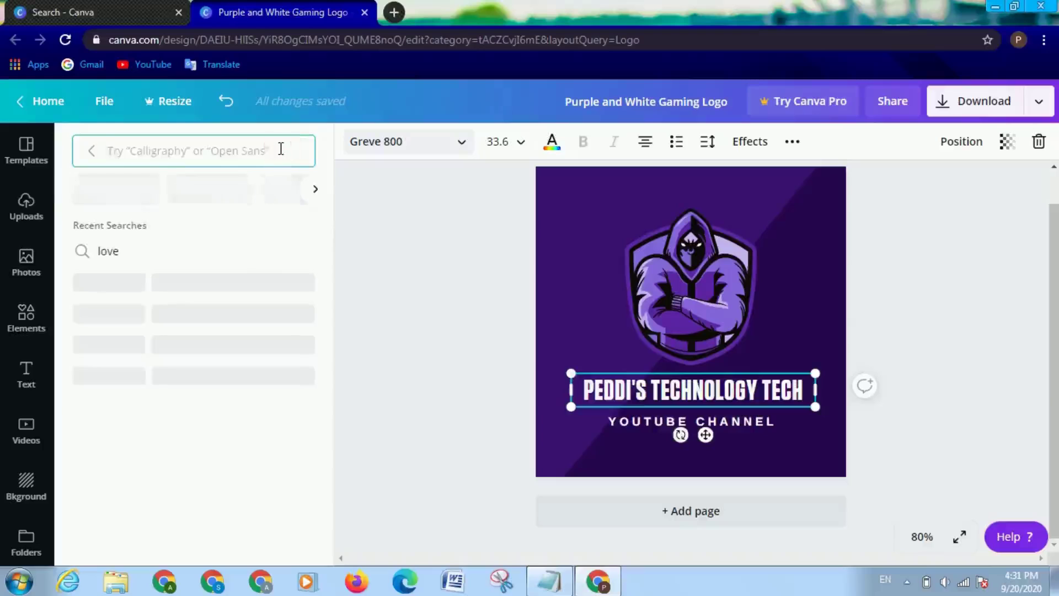
{"action": "type", "text": "gag"}
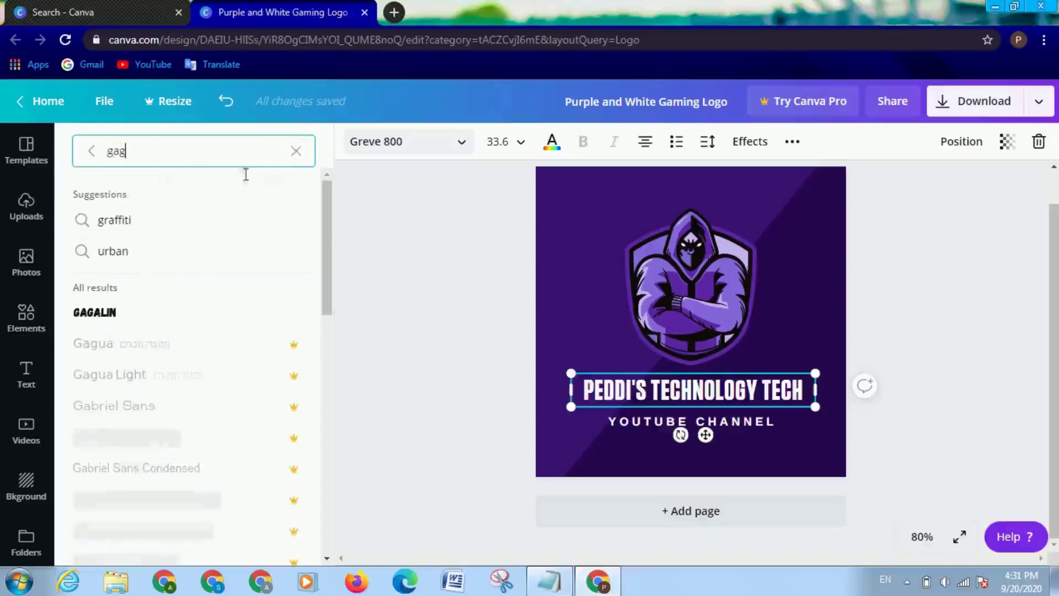
{"action": "left_click", "coordinate": [142, 317]}
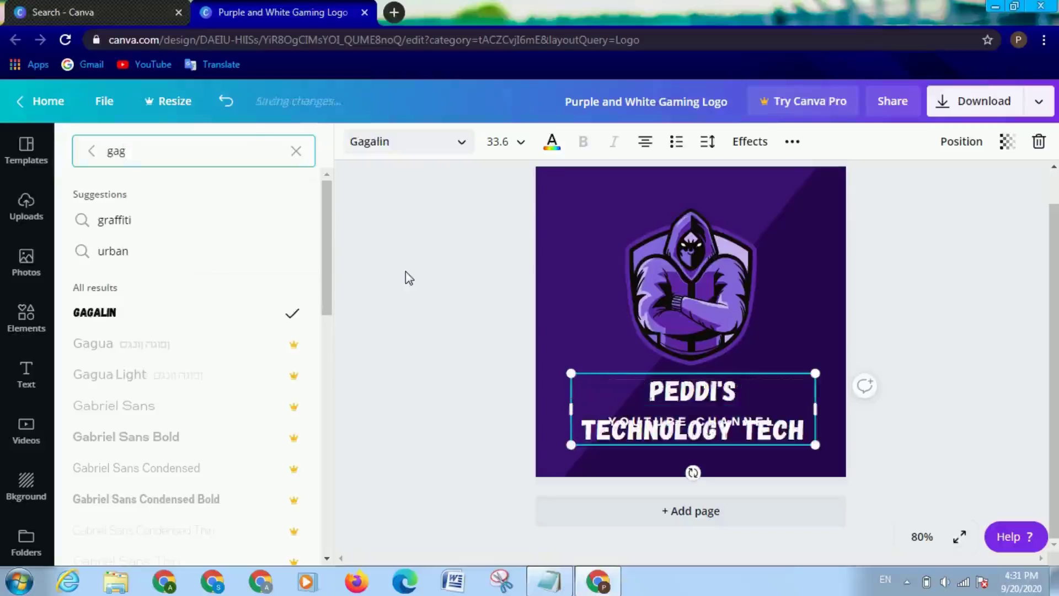
Step: Resize the heading to font size 26.9 so it fits one line, and reposition it centered above the subtitle
{"action": "left_click_drag", "start_coordinate": [815, 445], "coordinate": [828, 398]}
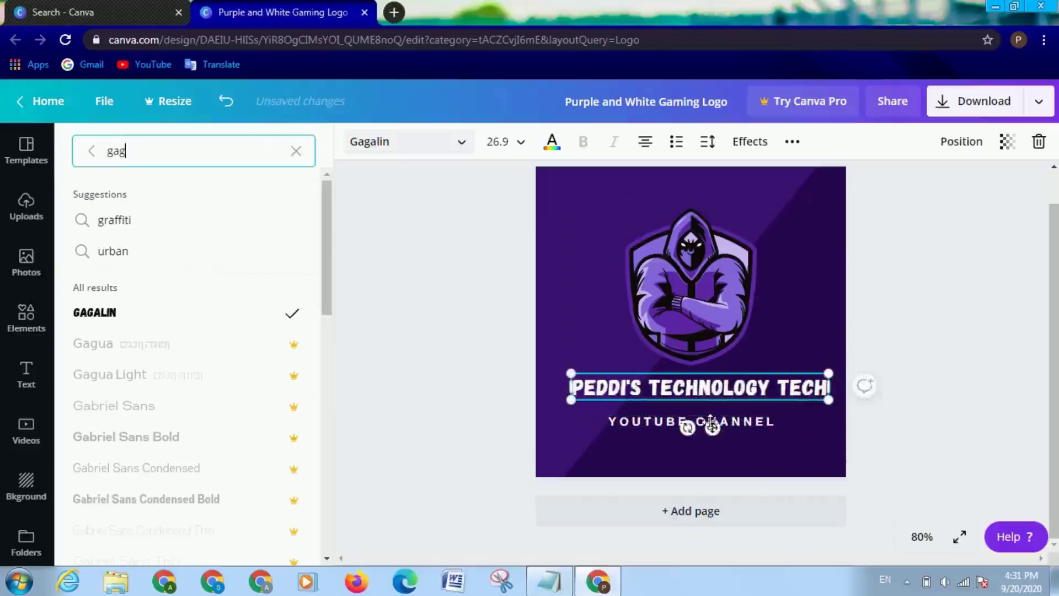
{"action": "mouse_move", "coordinate": [711, 427]}
{"action": "left_mouse_down"}
{"action": "mouse_move", "coordinate": [702, 422]}
{"action": "mouse_move", "coordinate": [707, 431]}
{"action": "left_mouse_up"}
{"action": "left_click", "coordinate": [926, 432]}
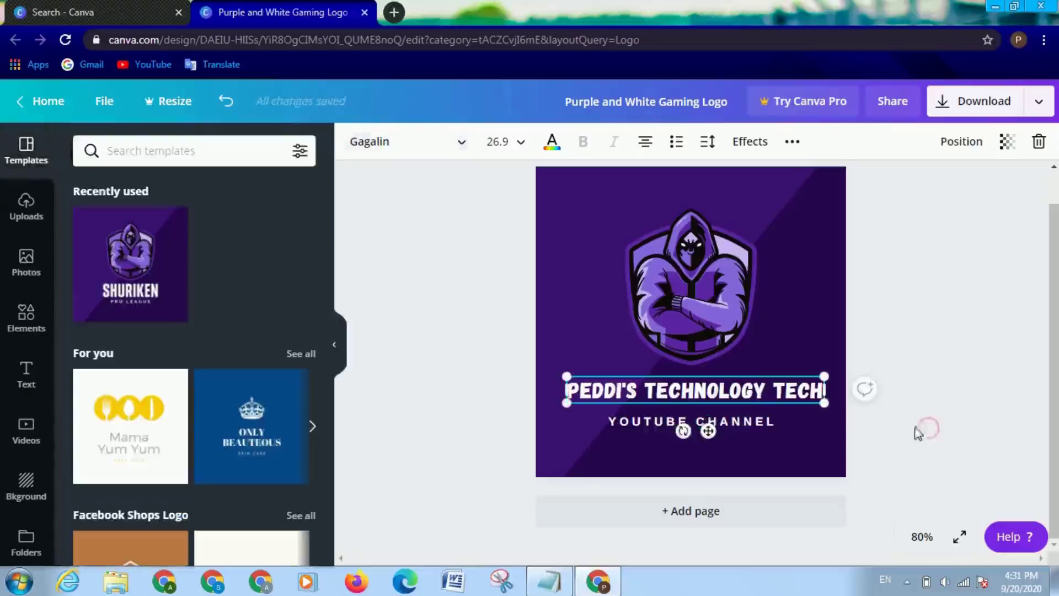
Step: Reduce the heading to font size 25.9 and move the "YOUTUBE CHANNEL" subtitle slightly up, closer to the heading
{"action": "left_click_drag", "start_coordinate": [811, 400], "coordinate": [803, 396]}
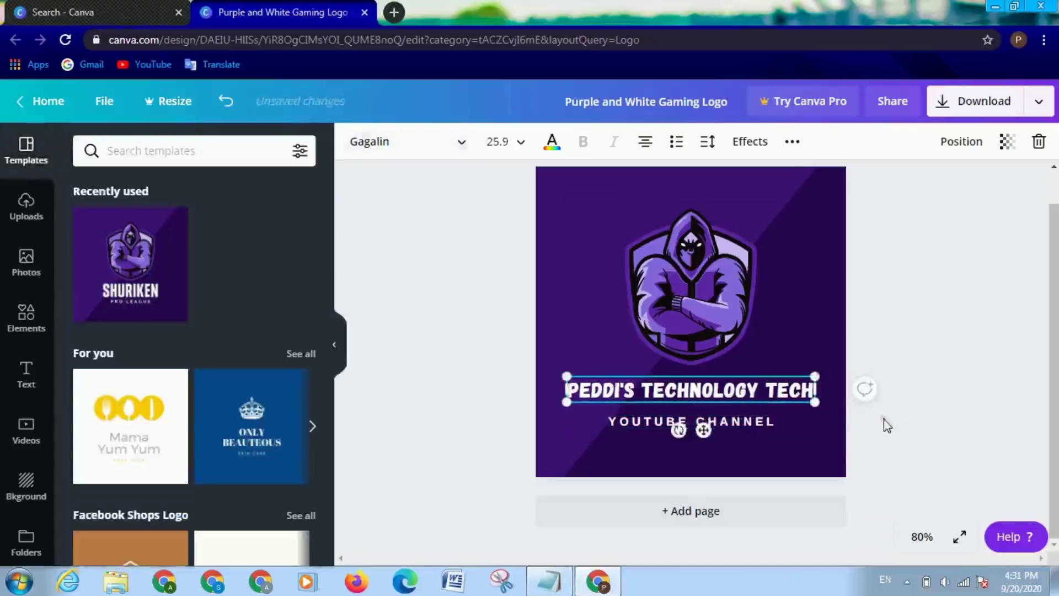
{"action": "left_click", "coordinate": [887, 425]}
{"action": "left_click", "coordinate": [734, 420]}
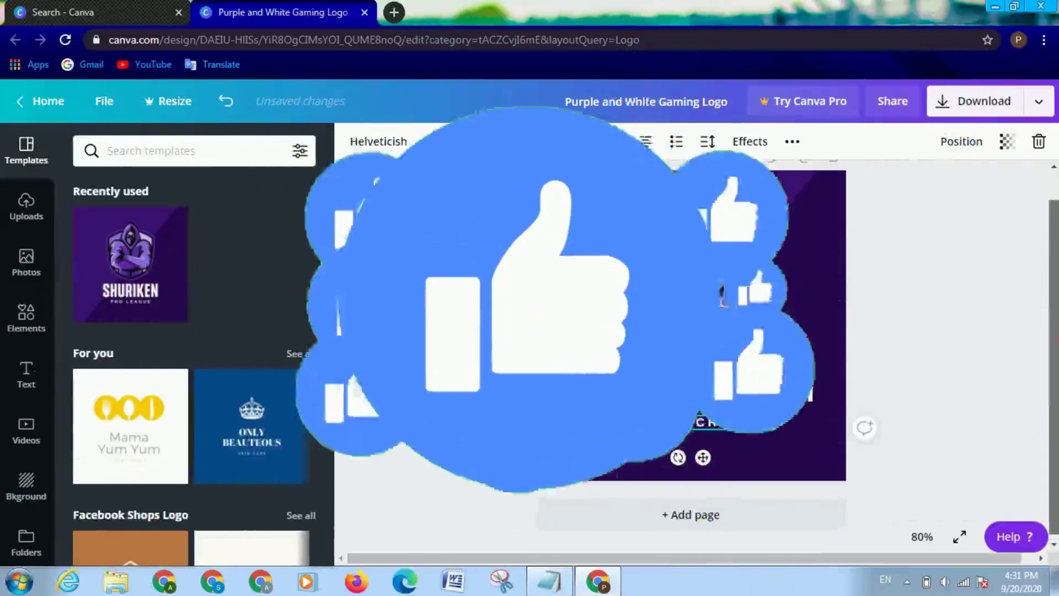
{"action": "left_click", "coordinate": [893, 420]}
{"action": "scroll", "coordinate": [894, 420], "scroll_direction": "up", "scroll_amount": 1}
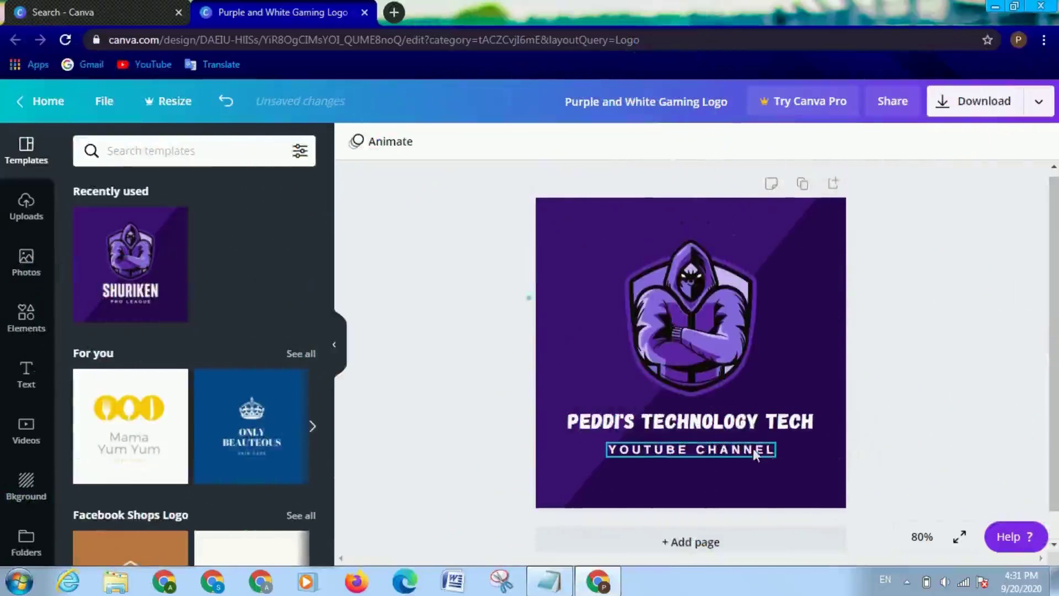
{"action": "left_click_drag", "start_coordinate": [753, 448], "coordinate": [753, 444]}
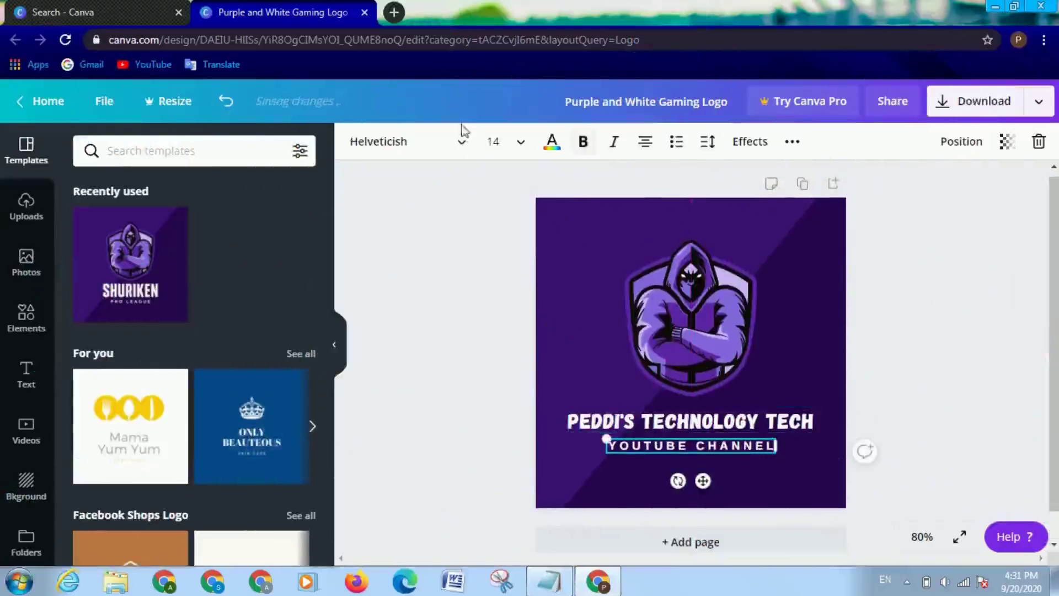
Step: Try the Lovelo Line, Gagalin and Cooper Hewitt fonts on the "YOUTUBE CHANNEL" subtitle
{"action": "left_click", "coordinate": [464, 142]}
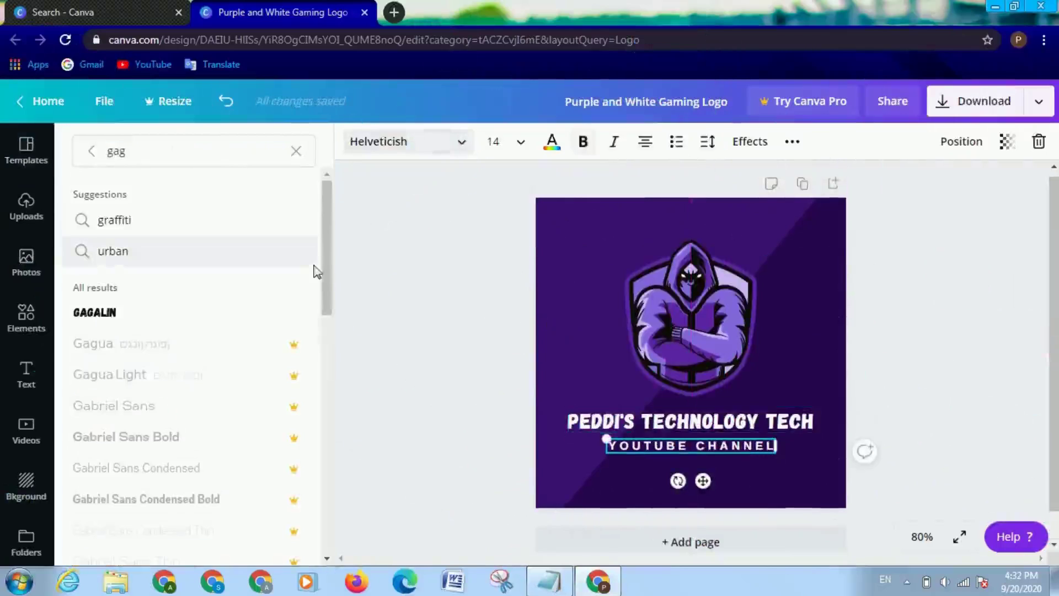
{"action": "left_click", "coordinate": [87, 154]}
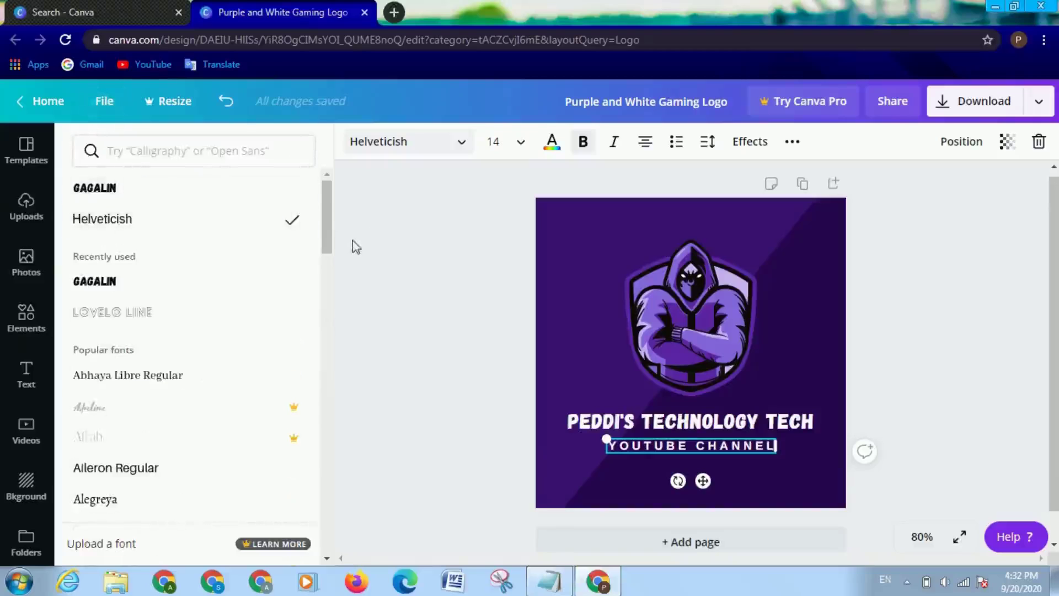
{"action": "left_click", "coordinate": [267, 325]}
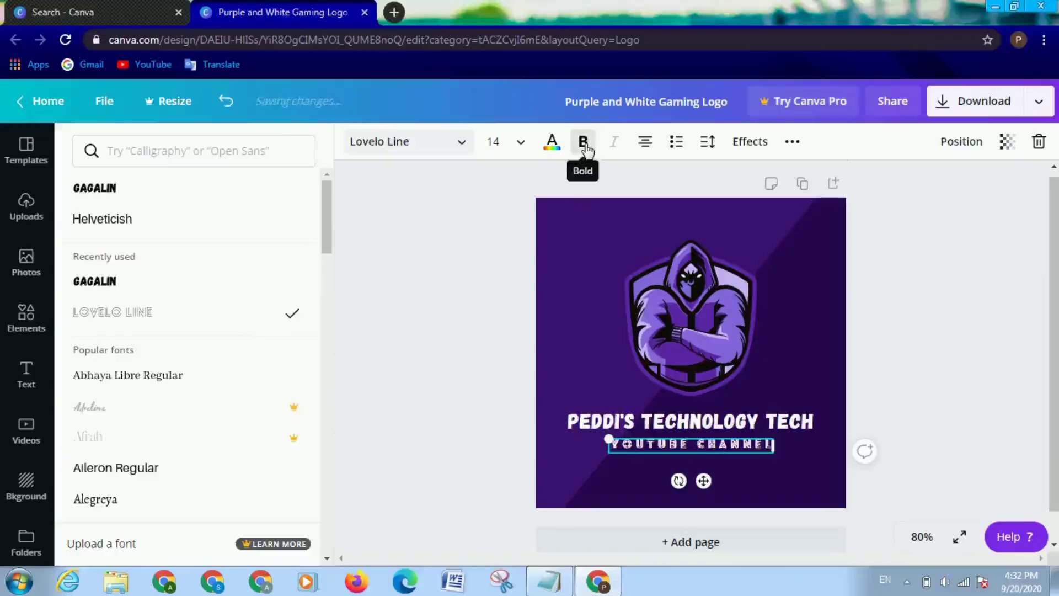
{"action": "left_click", "coordinate": [587, 149]}
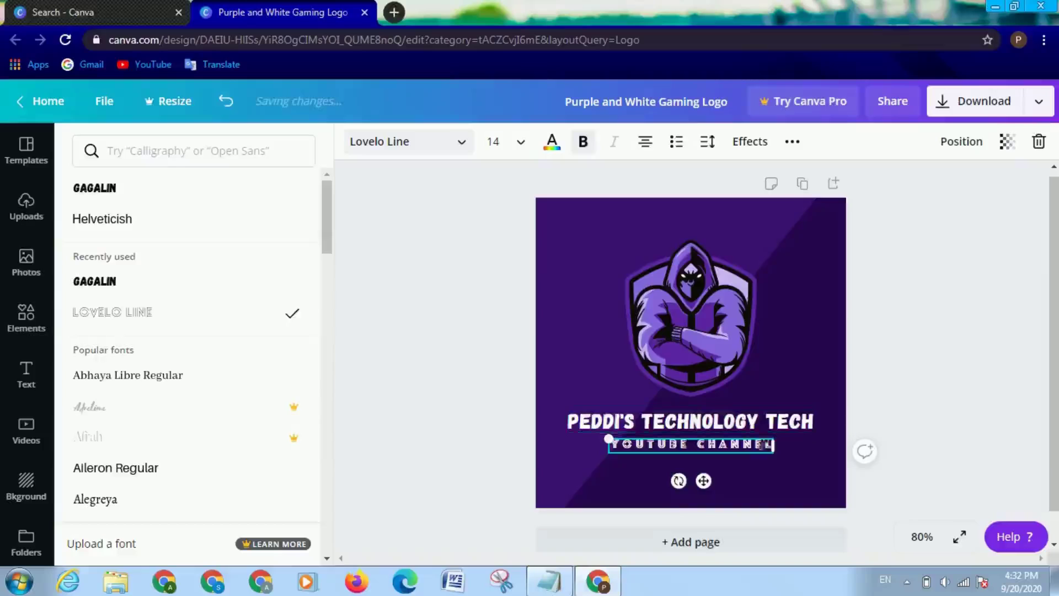
{"action": "left_click", "coordinate": [211, 193]}
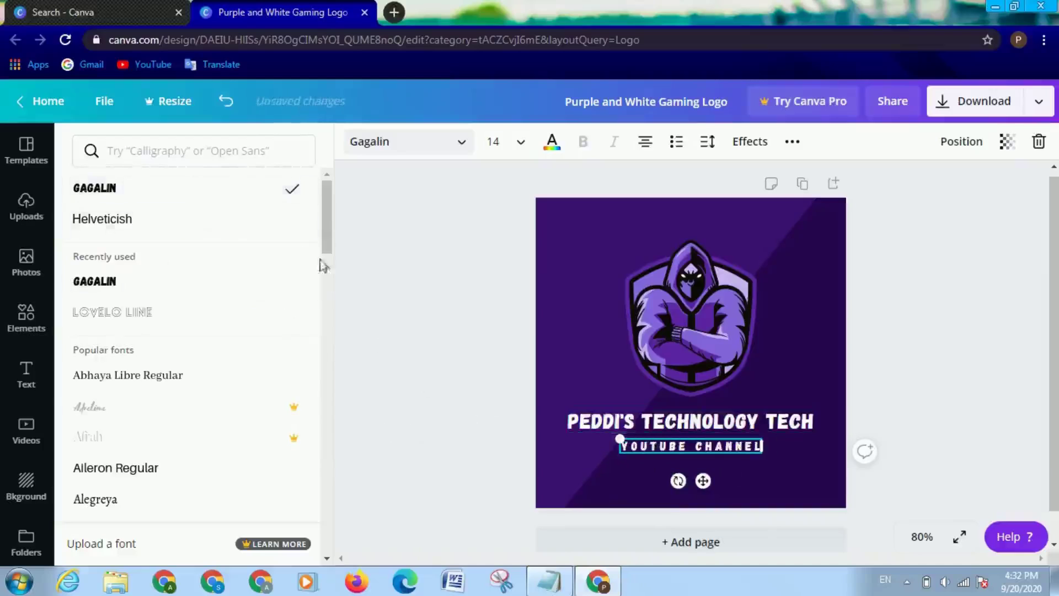
{"action": "left_click", "coordinate": [328, 276]}
{"action": "left_click_drag", "start_coordinate": [330, 286], "coordinate": [319, 374]}
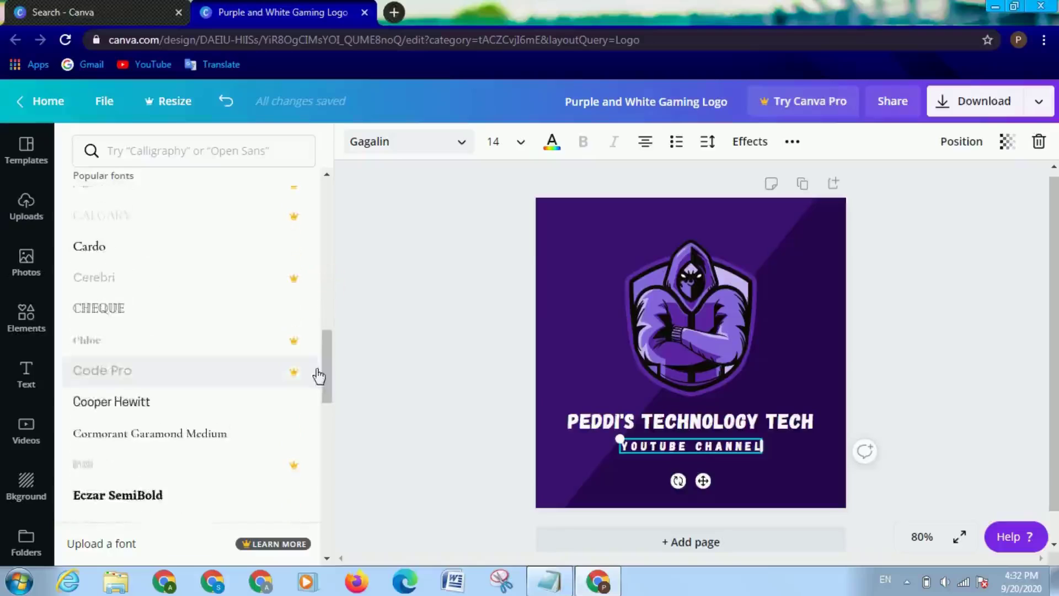
{"action": "left_click", "coordinate": [262, 407]}
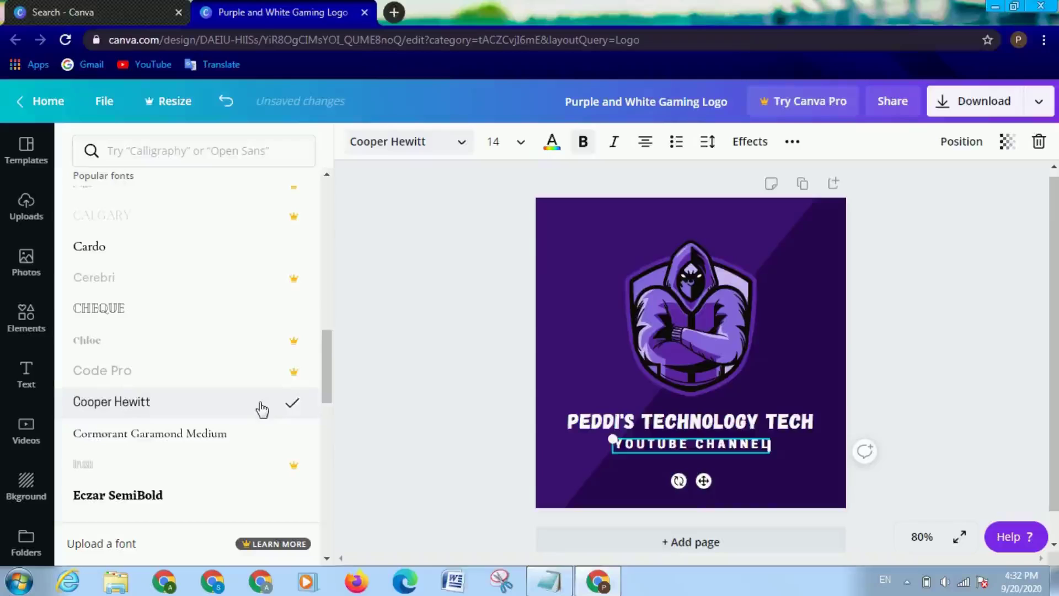
Step: Apply the Glacial Indifference font to the "YOUTUBE CHANNEL" subtitle and deselect it
{"action": "scroll", "coordinate": [328, 474], "scroll_direction": "down", "scroll_amount": 5}
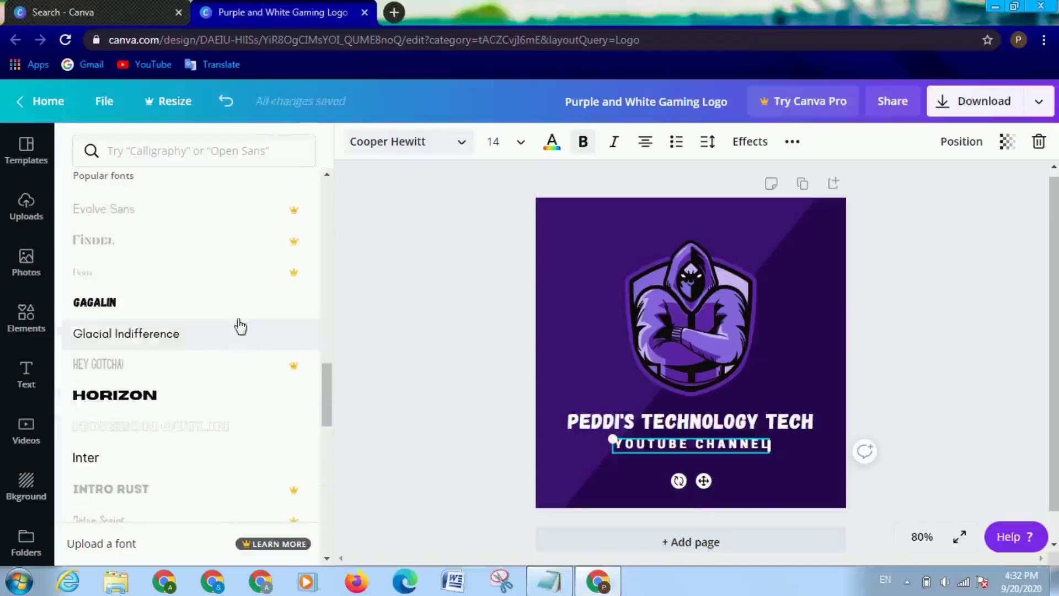
{"action": "left_click", "coordinate": [239, 336]}
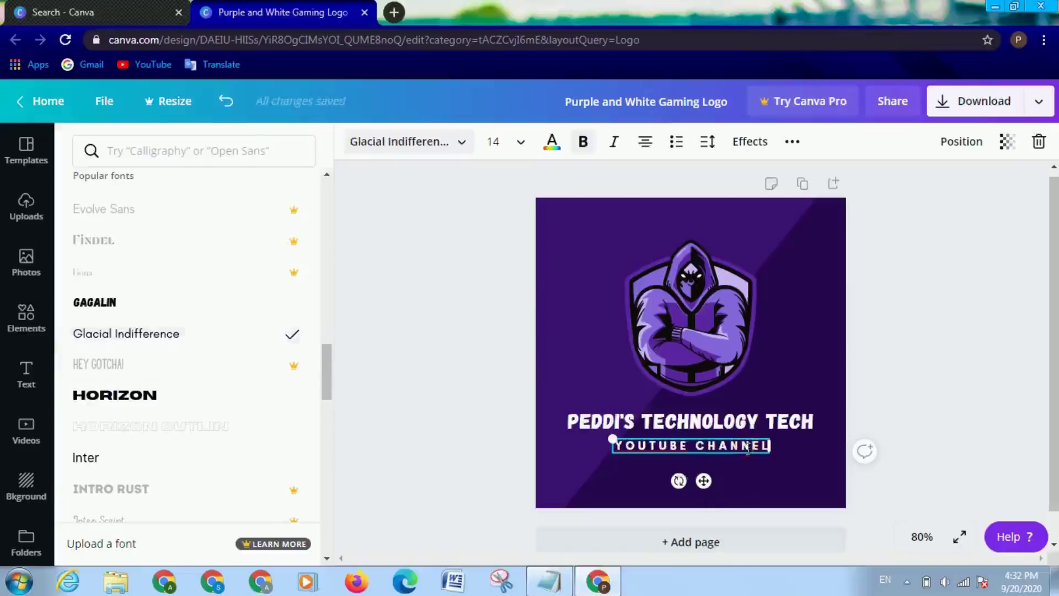
{"action": "left_click", "coordinate": [939, 466]}
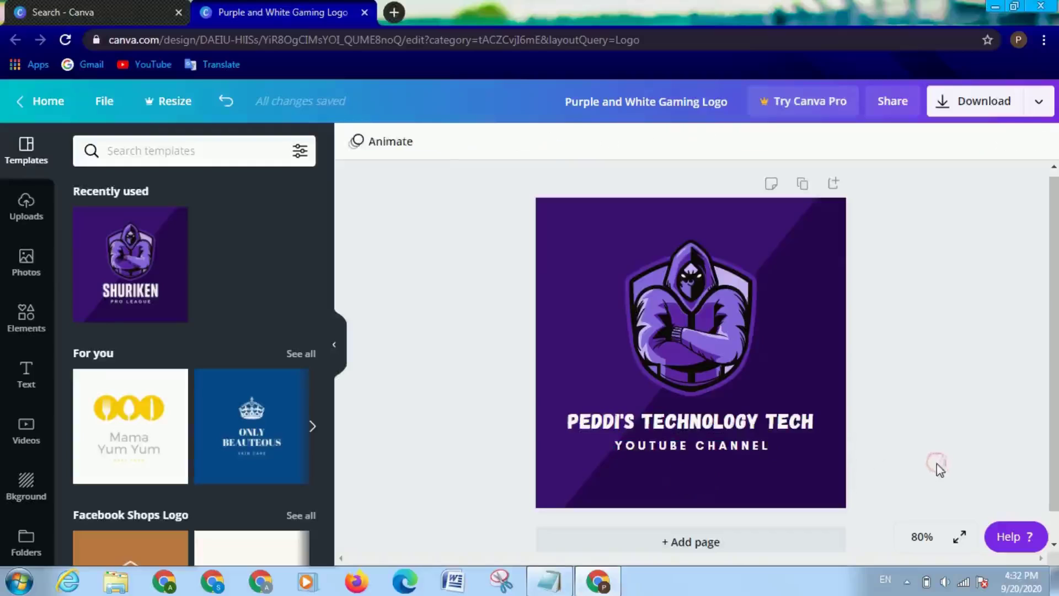
{"action": "left_click", "coordinate": [733, 337]}
{"action": "left_click", "coordinate": [960, 330]}
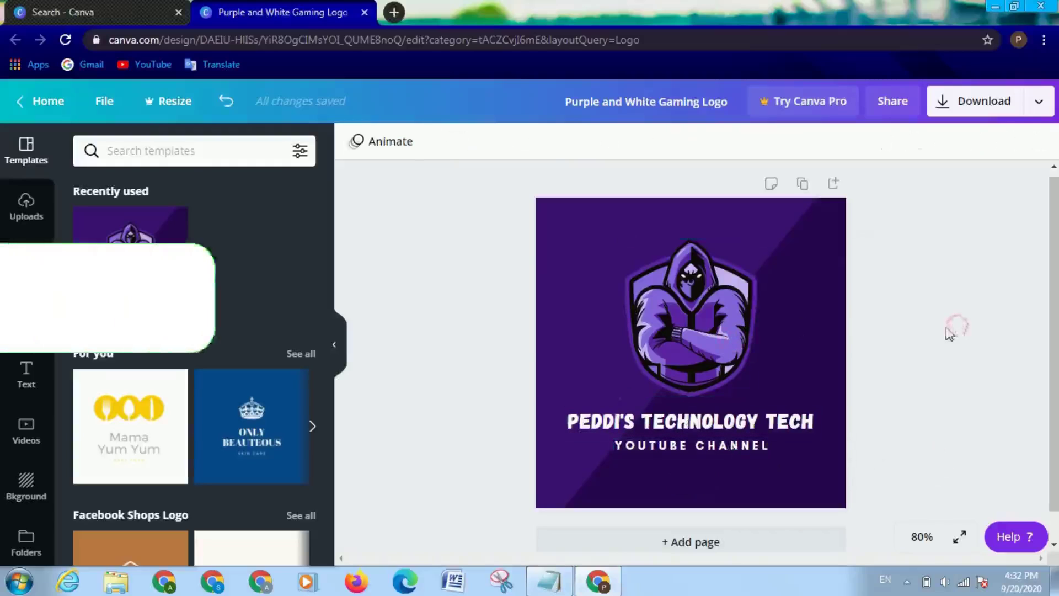
{"action": "left_click", "coordinate": [769, 219]}
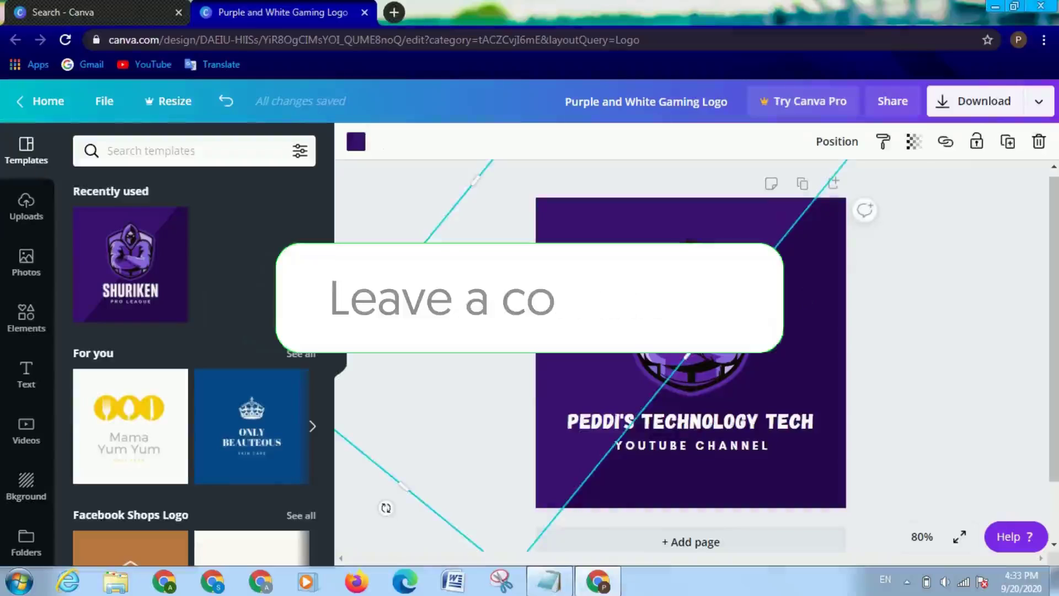
{"action": "left_click", "coordinate": [933, 332]}
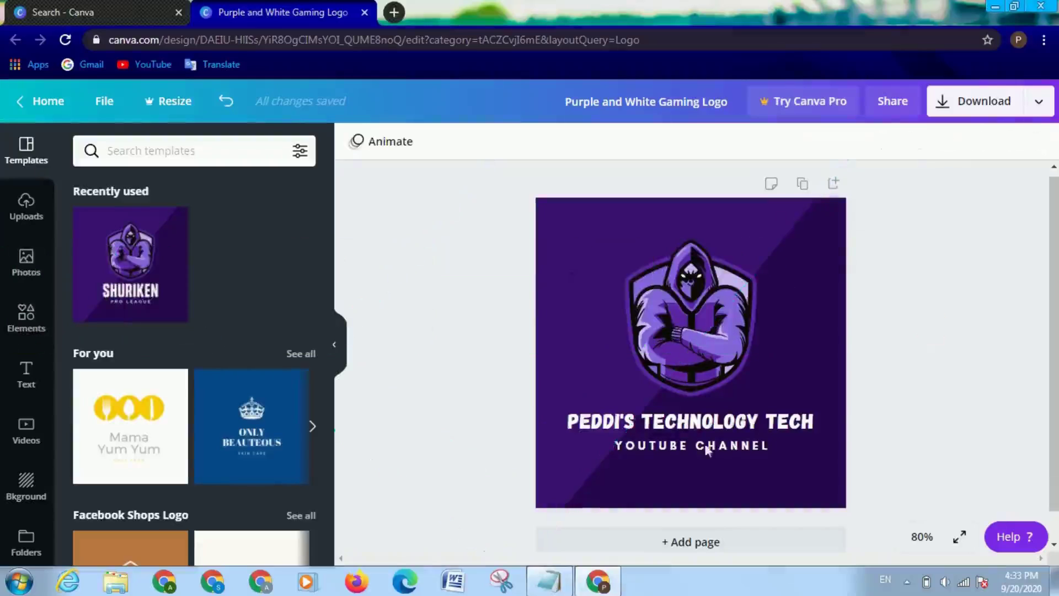
Step: Switch to Notepad and add the line "NOW, LETS DOWNLOAD IT" below the font and size instruction, followed by a blank line
{"action": "left_click", "coordinate": [545, 593]}
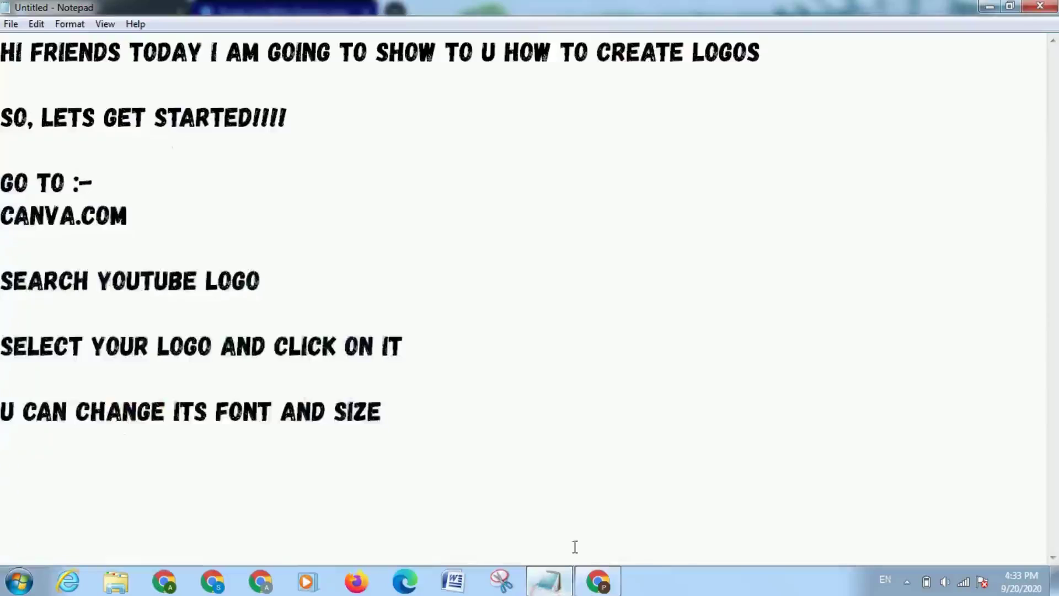
{"action": "type", "text": "NOW"}
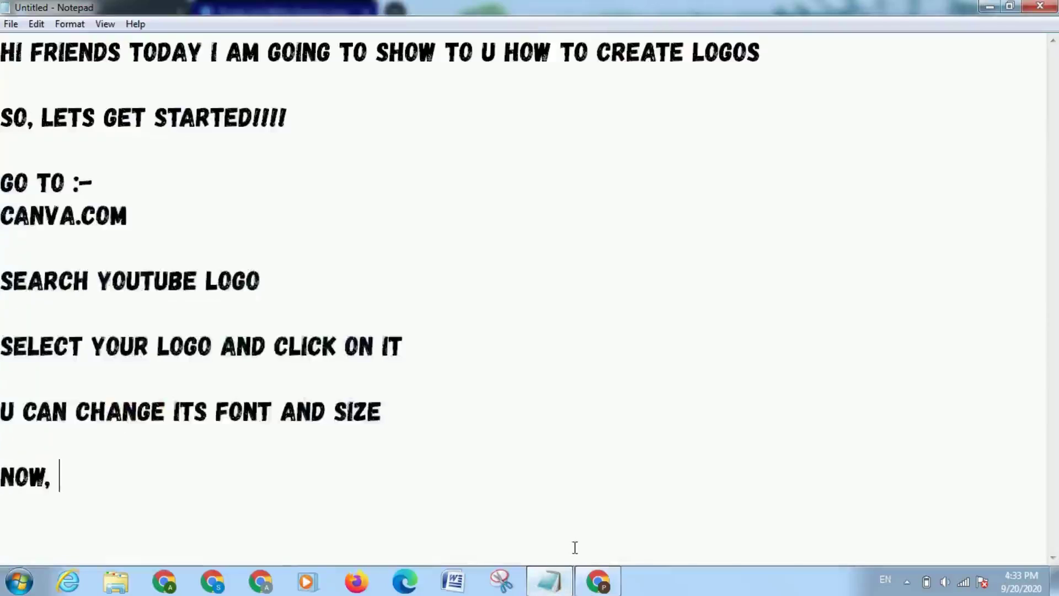
{"action": "type", "text": ", LETS"}
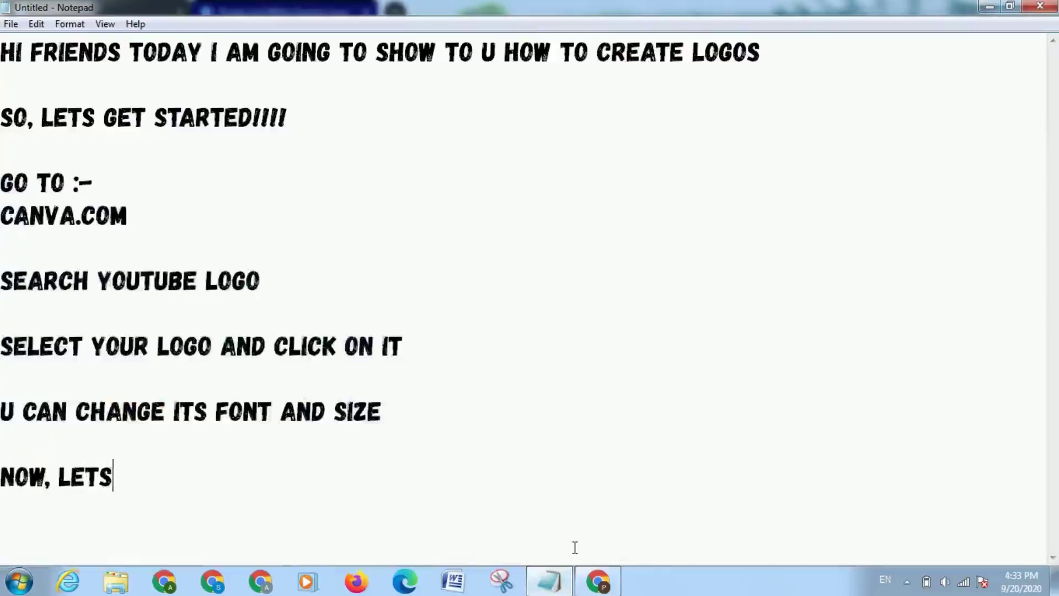
{"action": "type", "text": " DOWNLOA"}
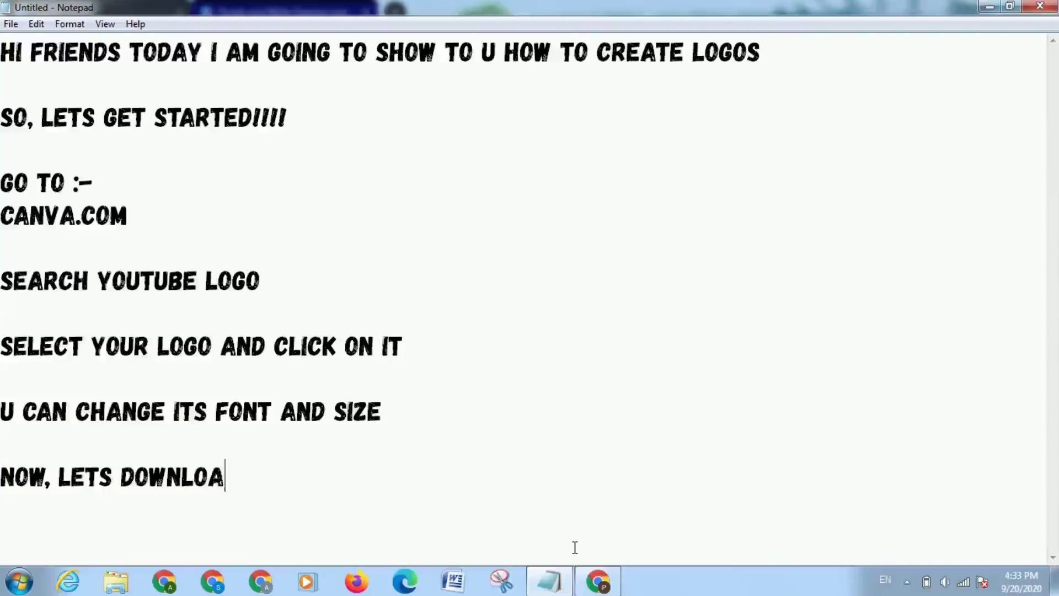
{"action": "type", "text": "D IT"}
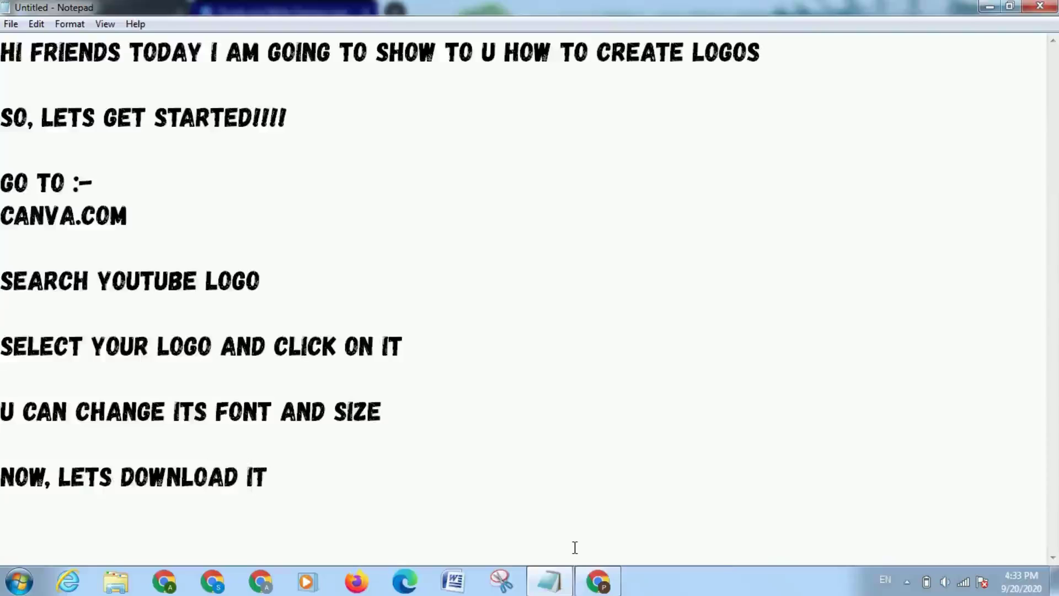
{"action": "key", "text": "Return"}
{"action": "key", "text": "Return"}
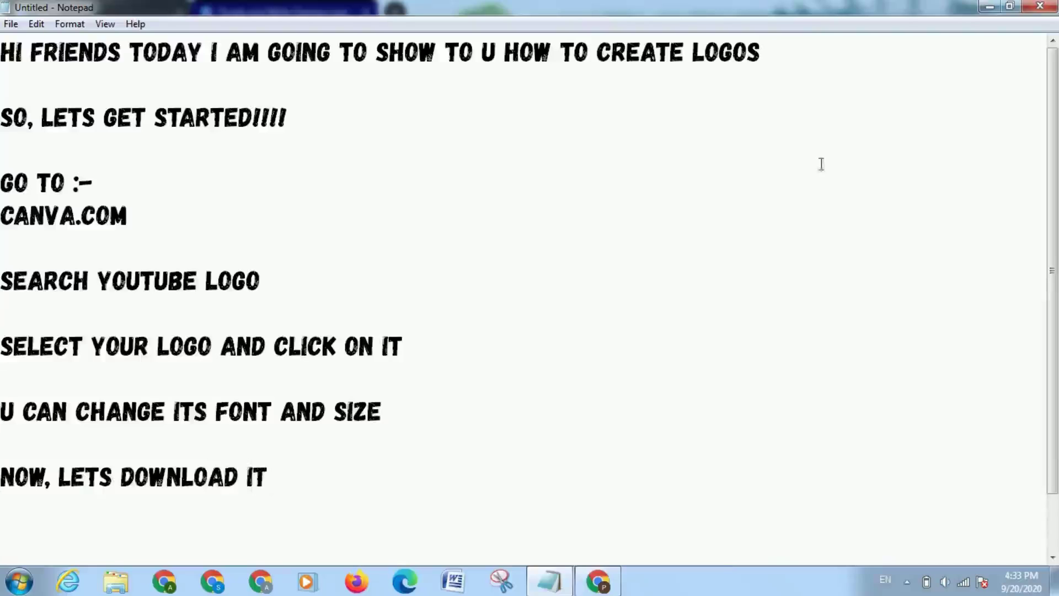
Step: Return to Canva, download the logo as a PNG and open the downloaded image
{"action": "left_click", "coordinate": [989, 6]}
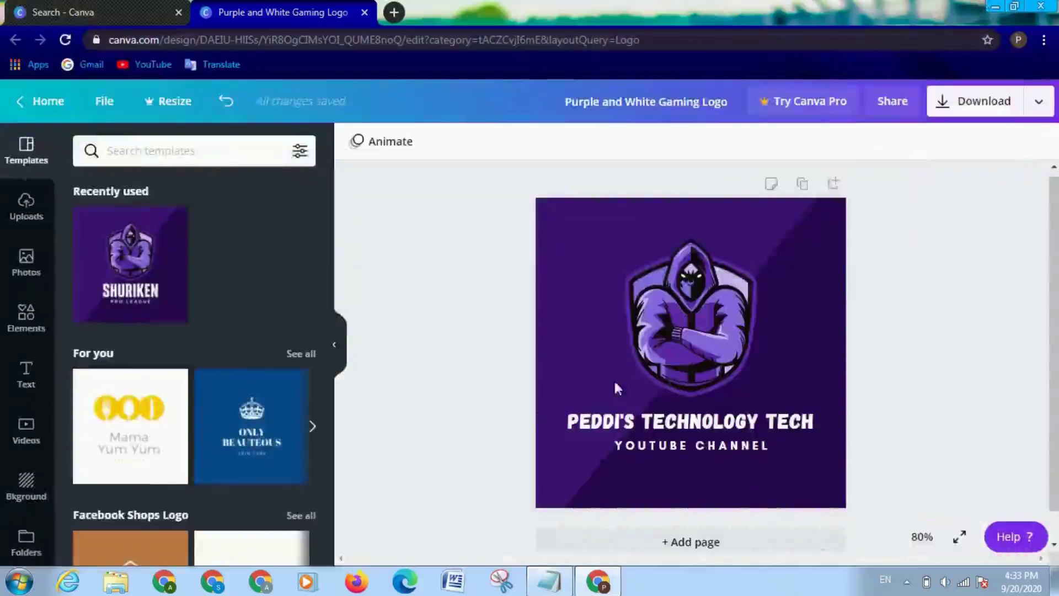
{"action": "left_click", "coordinate": [961, 101]}
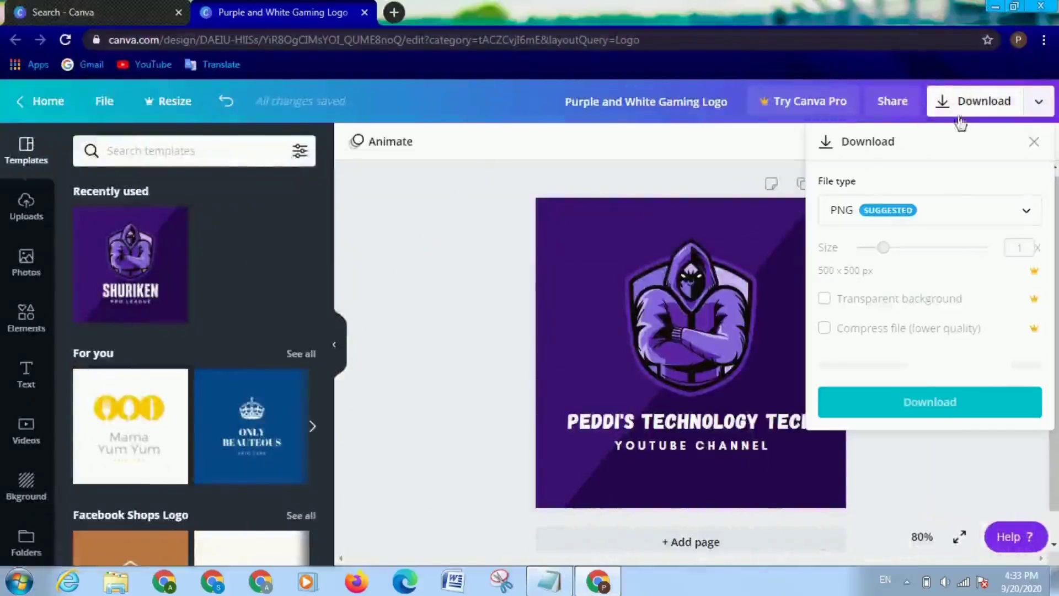
{"action": "left_click", "coordinate": [944, 365]}
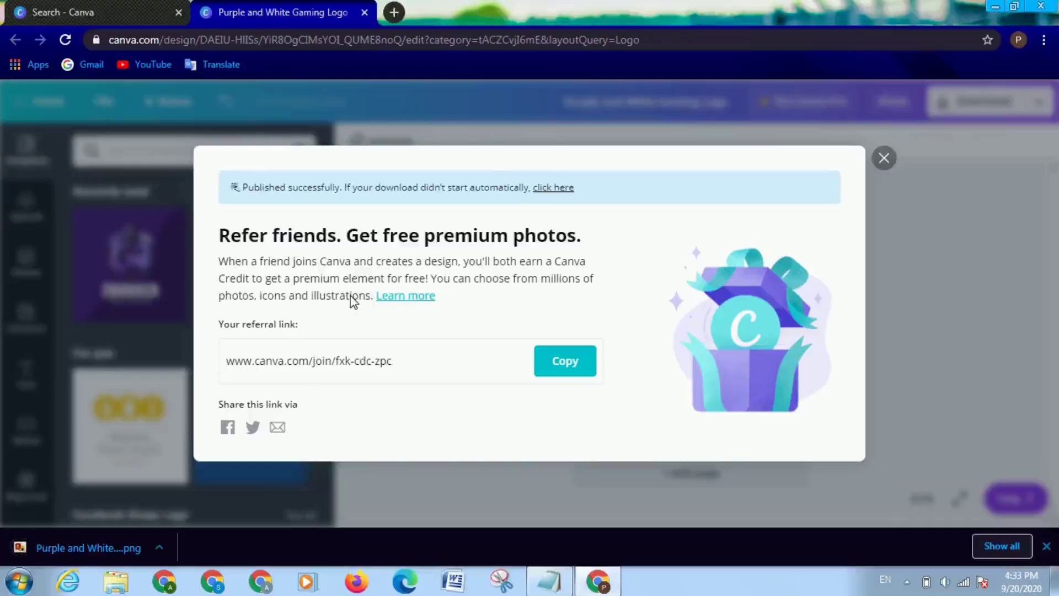
{"action": "left_click", "coordinate": [104, 540]}
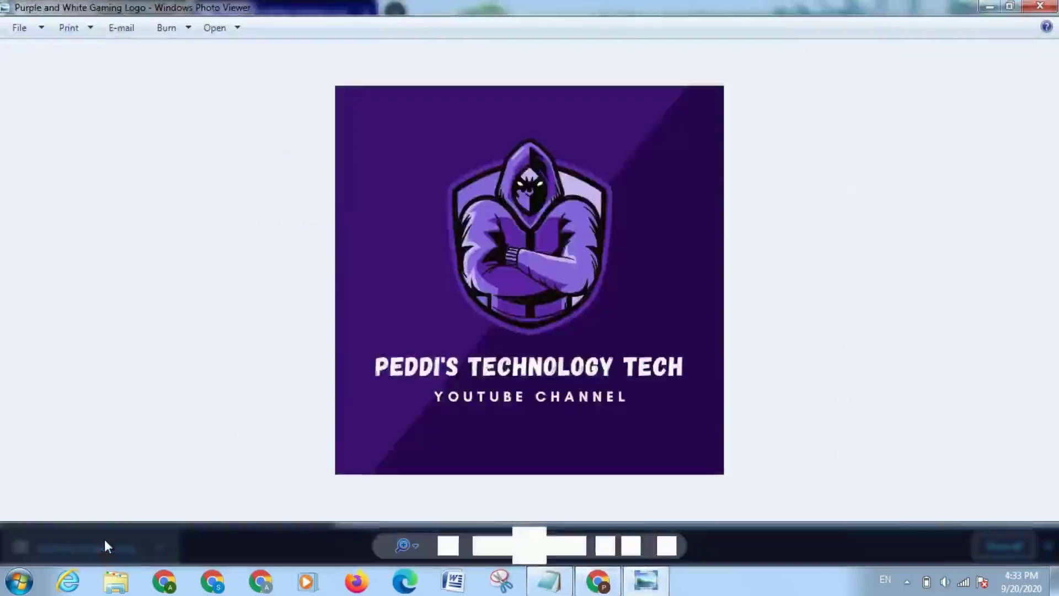
{"action": "mouse_move", "coordinate": [415, 546]}
{"action": "left_mouse_down"}
{"action": "mouse_move", "coordinate": [412, 532]}
{"action": "mouse_move", "coordinate": [414, 560]}
{"action": "left_mouse_up"}
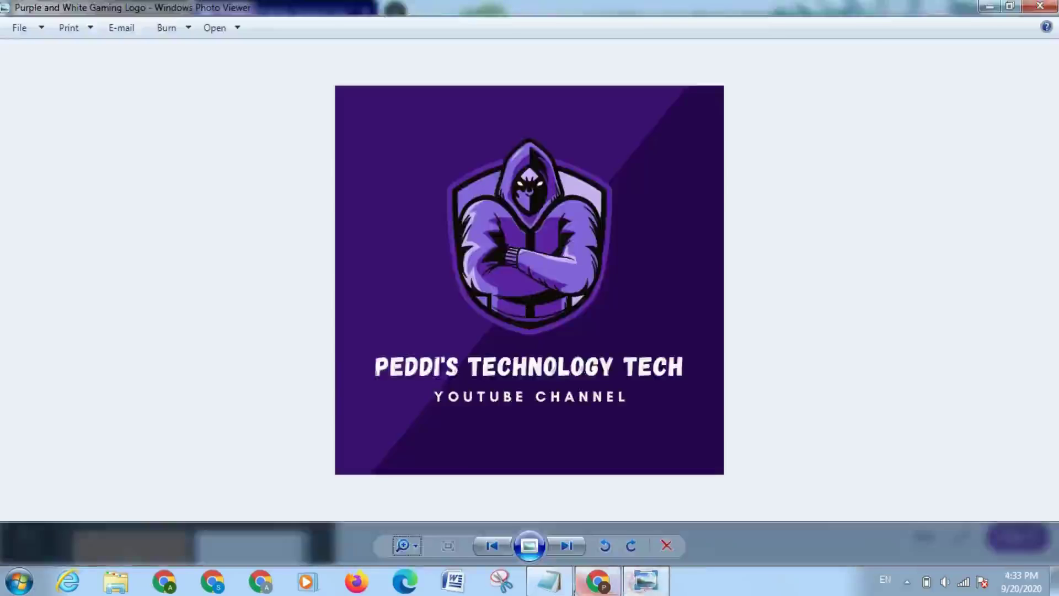
Step: Switch to Notepad and add the line "IN THIS LOGO U CAN CHANGE COLOUR" below the download line
{"action": "left_click", "coordinate": [563, 582]}
{"action": "type", "text": "IT"}
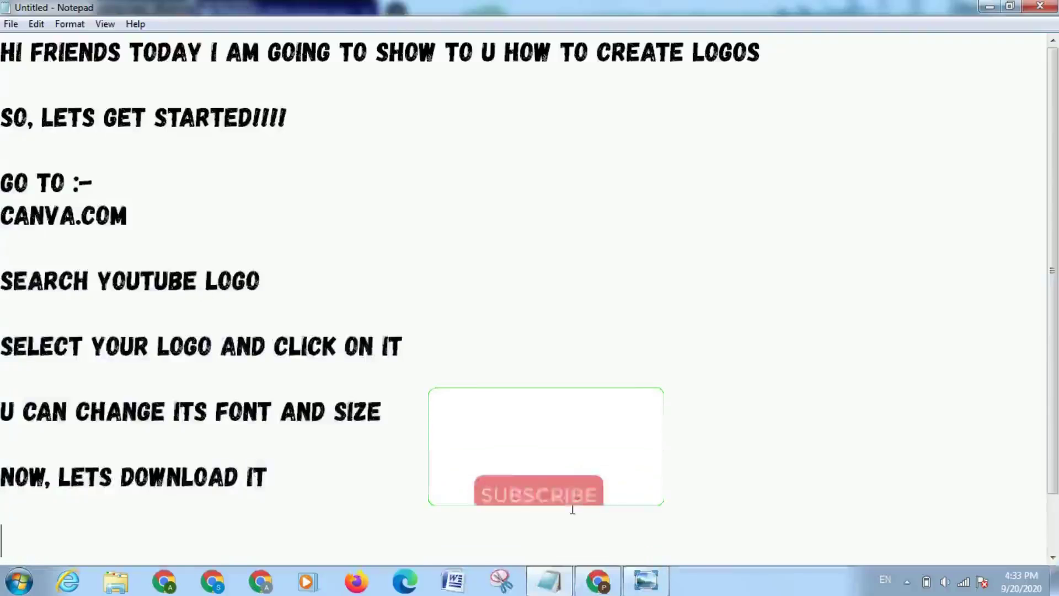
{"action": "type", "text": "IN THIS"}
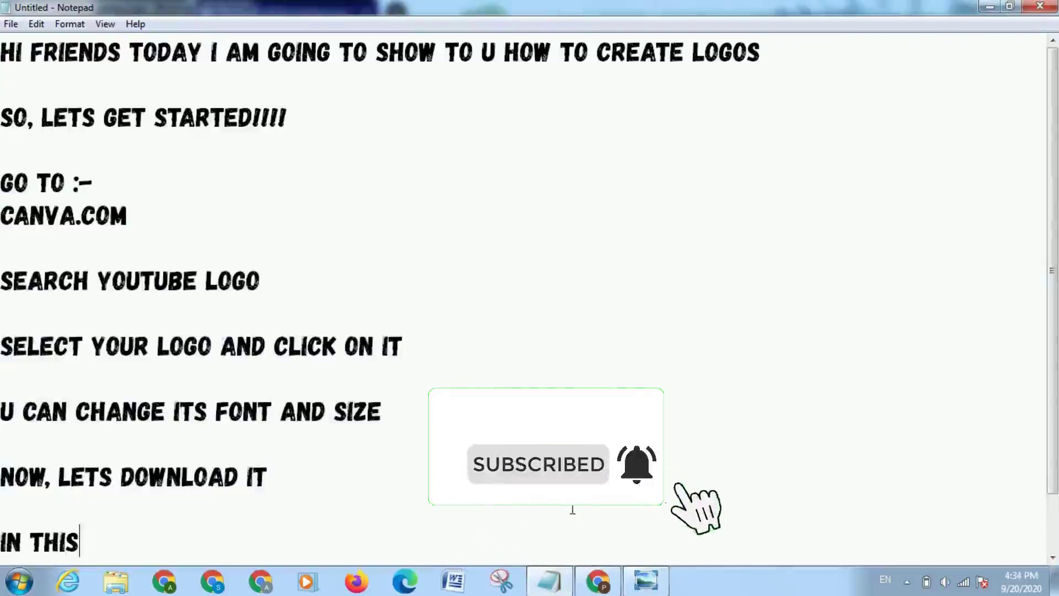
{"action": "type", "text": " YOUTUBE"}
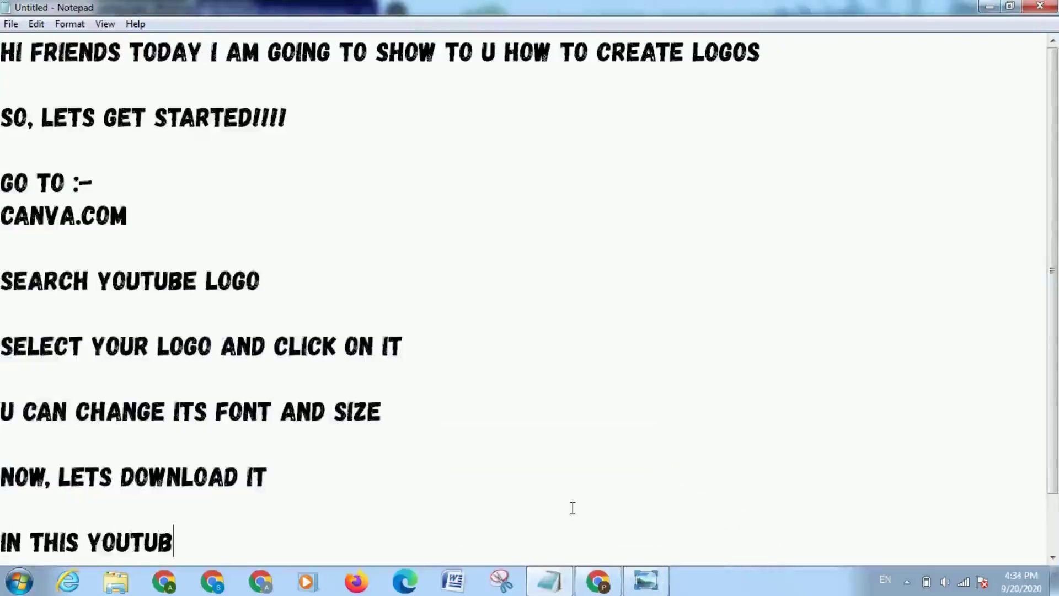
{"action": "key", "text": "BackSpace"}
{"action": "key", "text": "BackSpace"}
{"action": "key", "text": "BackSpace"}
{"action": "key", "text": "BackSpace"}
{"action": "key", "text": "BackSpace"}
{"action": "key", "text": "BackSpace"}
{"action": "key", "text": "BackSpace"}
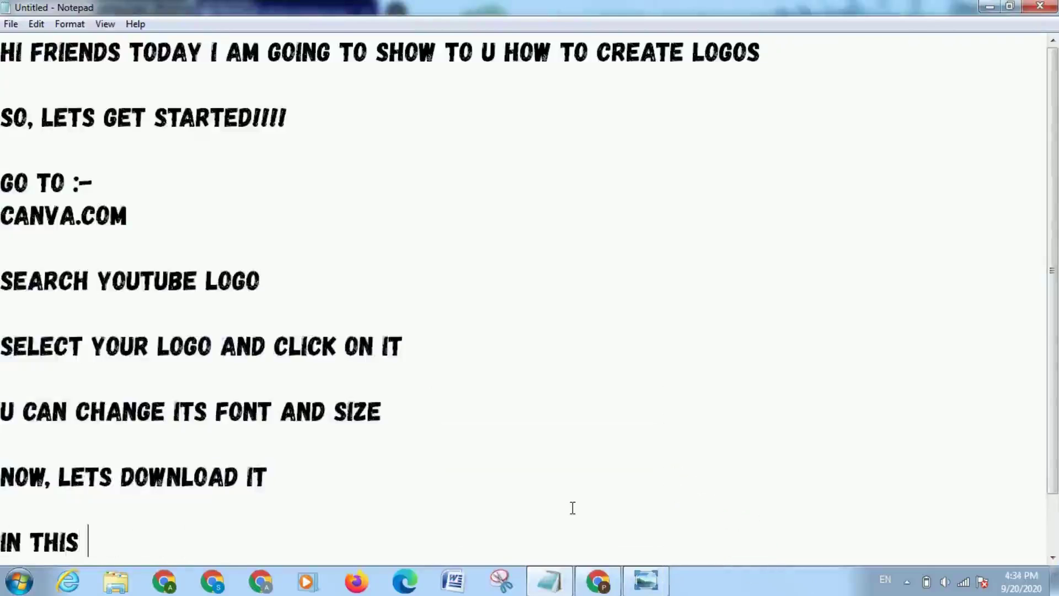
{"action": "type", "text": "LOGO"}
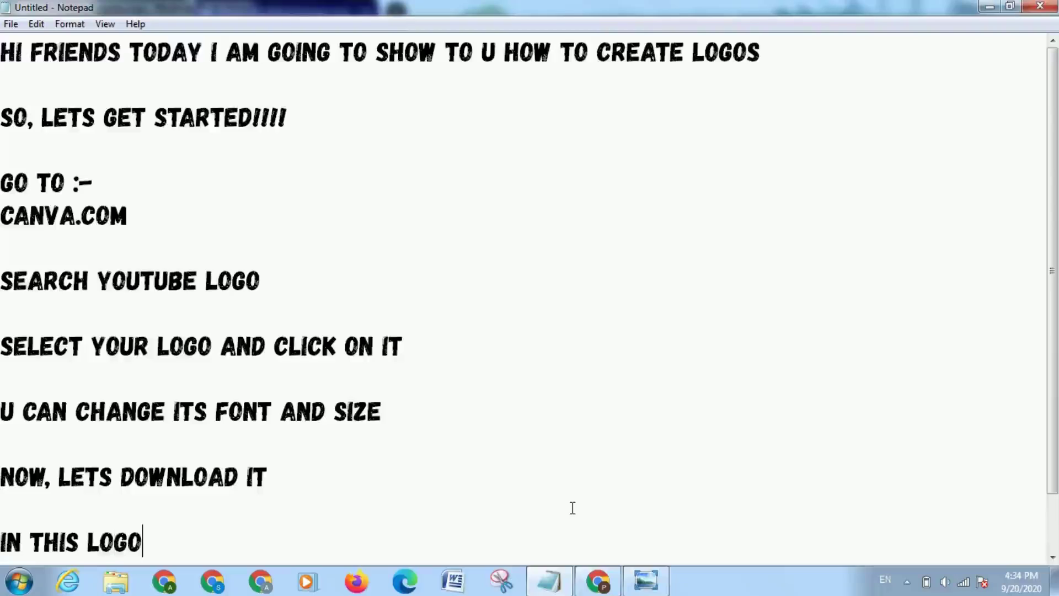
{"action": "type", "text": " U CAN"}
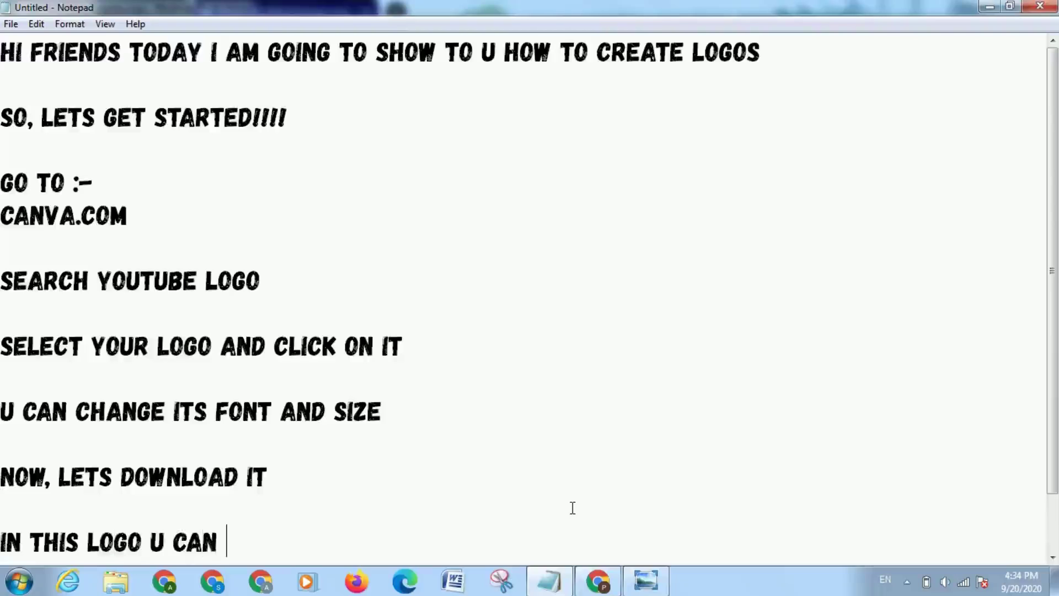
{"action": "type", "text": " CH"}
{"action": "type", "text": "E"}
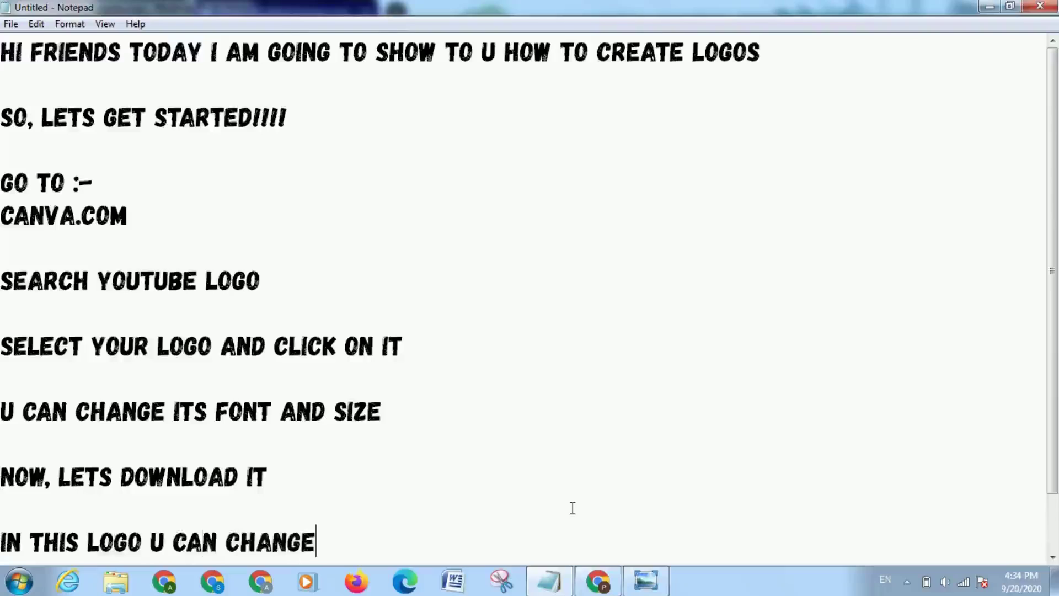
{"action": "type", "text": " COLUR"}
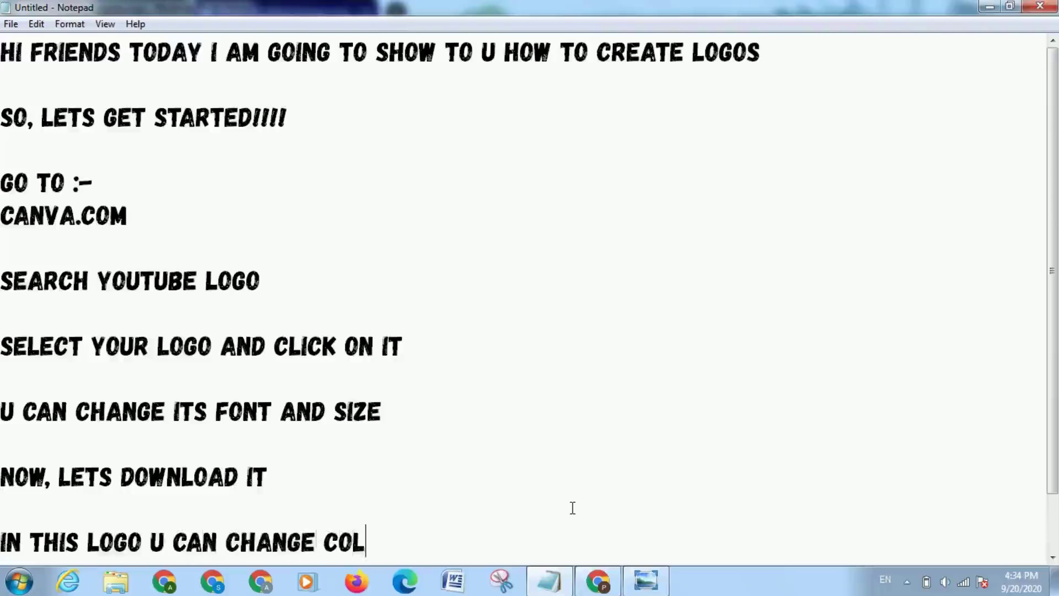
{"action": "key", "text": "BackSpace"}
{"action": "key", "text": "BackSpace"}
{"action": "type", "text": "OR"}
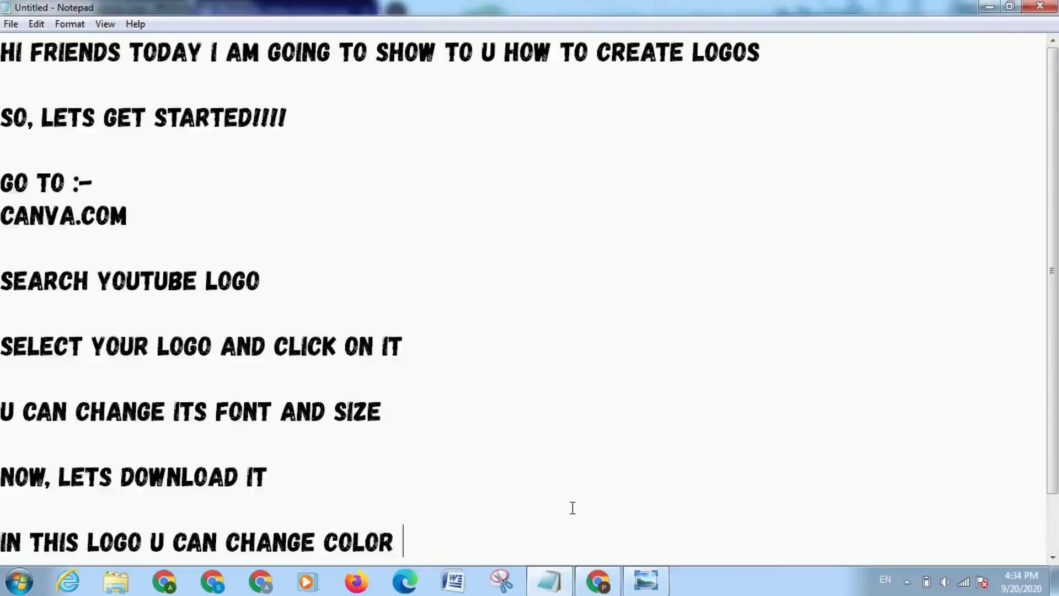
{"action": "key", "text": "BackSpace"}
{"action": "key", "text": "BackSpace"}
{"action": "type", "text": "OUR"}
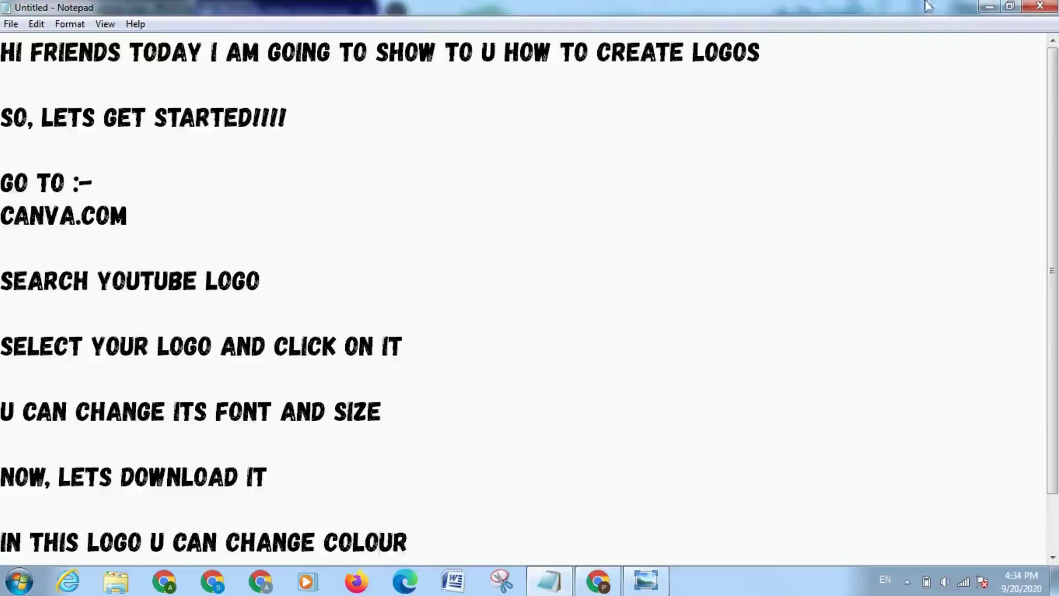
Step: Return to the logo design in Canva and dismiss the referral pop-up
{"action": "left_click", "coordinate": [991, 8]}
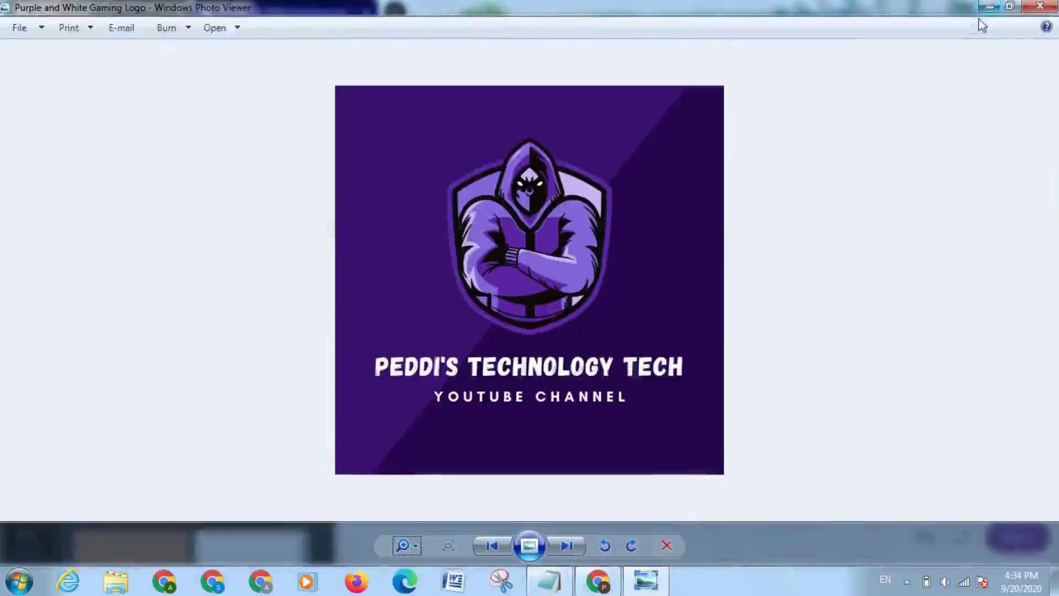
{"action": "left_click", "coordinate": [993, 6]}
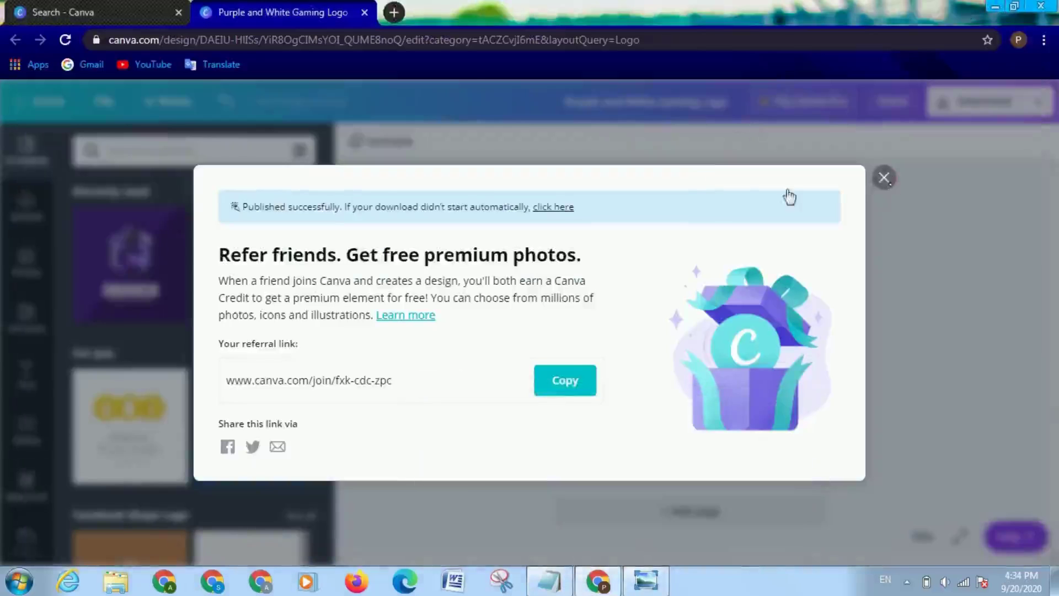
{"action": "left_click", "coordinate": [885, 178]}
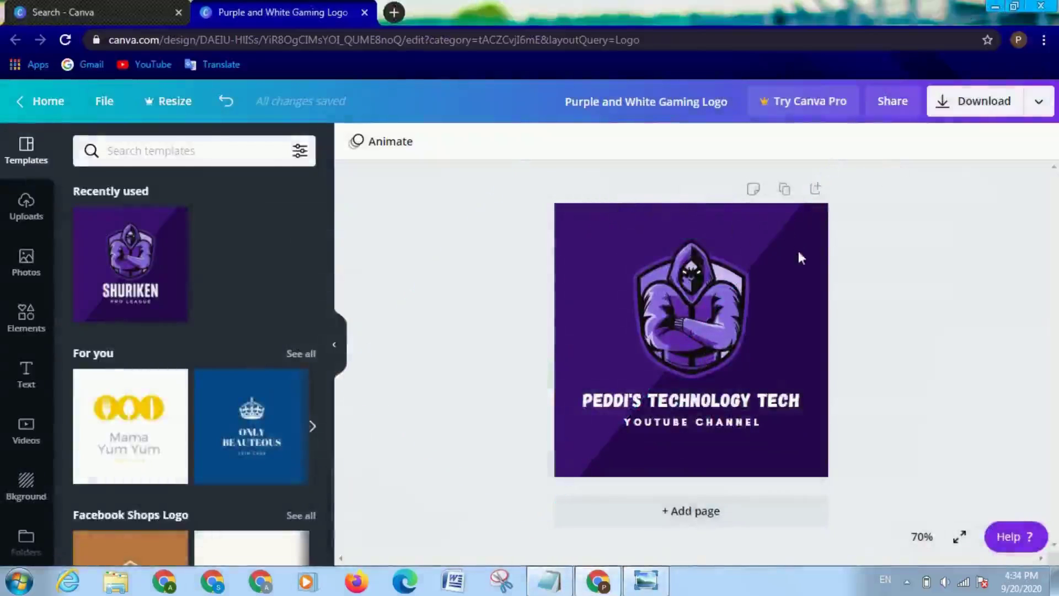
Step: Try light purple, white, black and purple #5f28a6 as the colour of the logo's diagonal background shape
{"action": "left_click", "coordinate": [504, 216]}
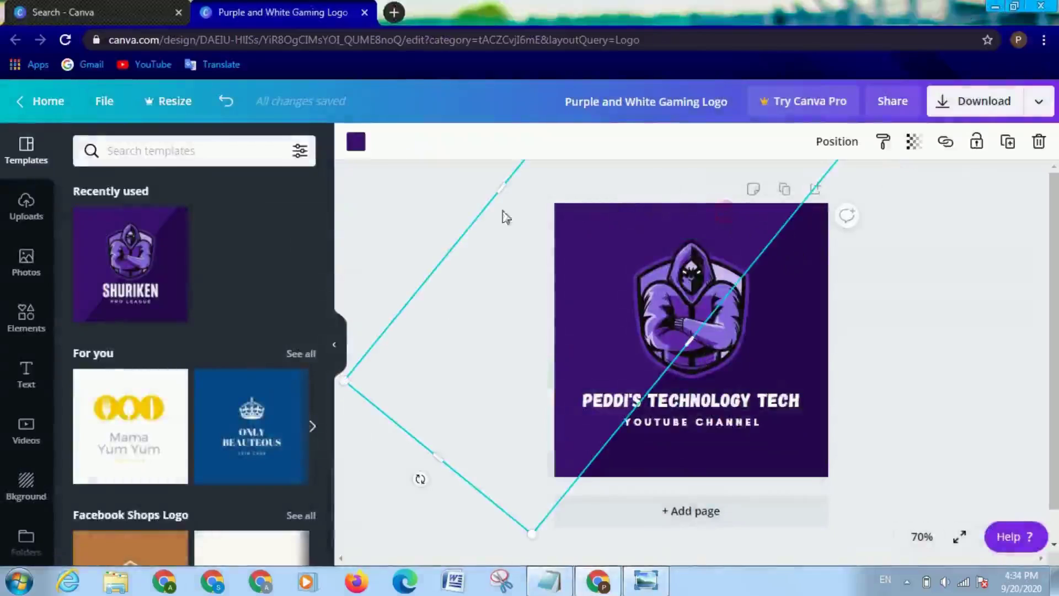
{"action": "left_click", "coordinate": [356, 142]}
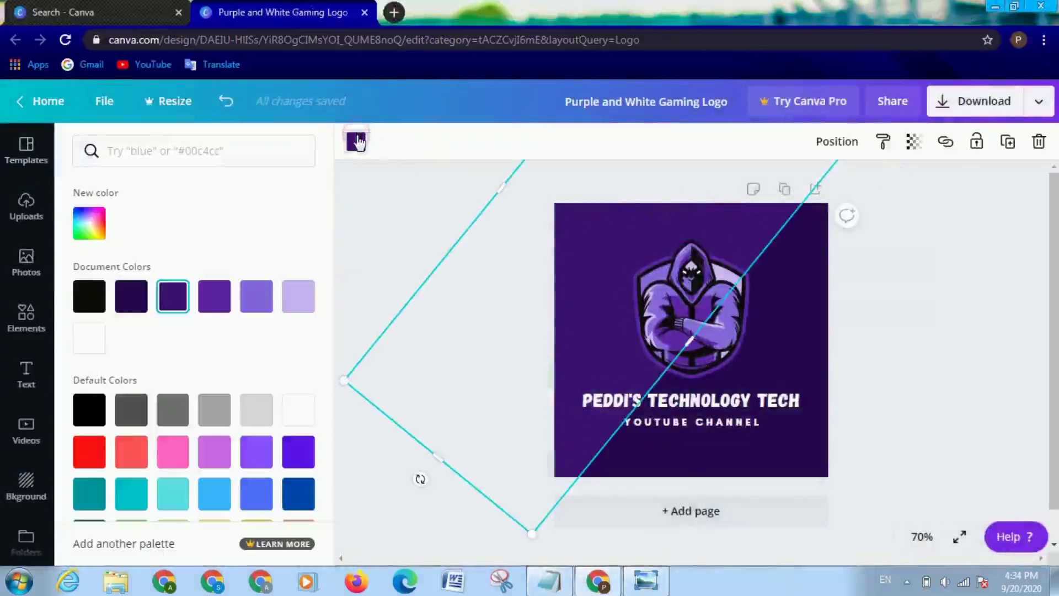
{"action": "left_click", "coordinate": [264, 301]}
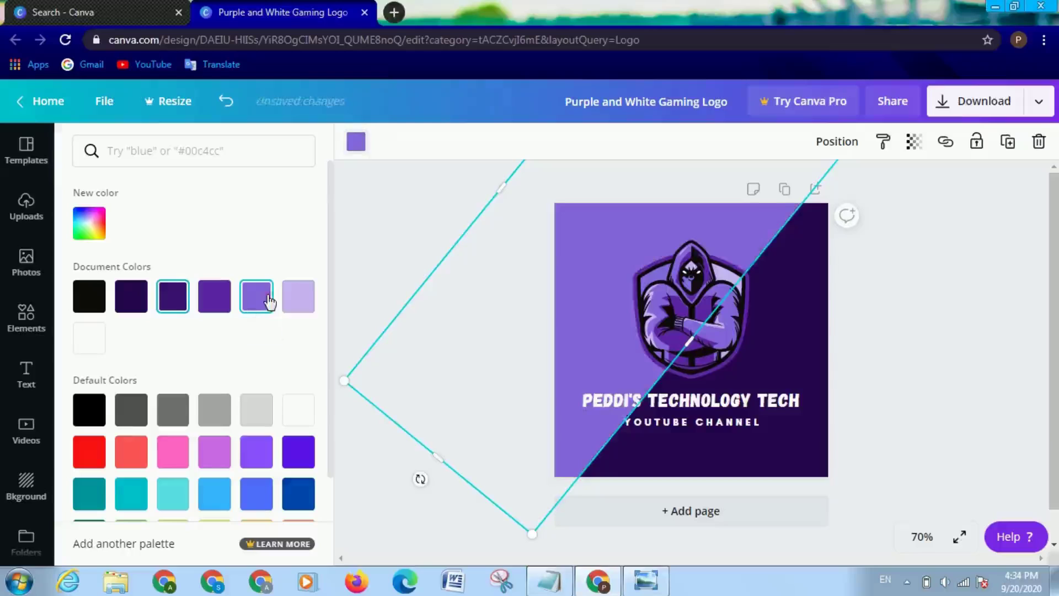
{"action": "left_click", "coordinate": [294, 415]}
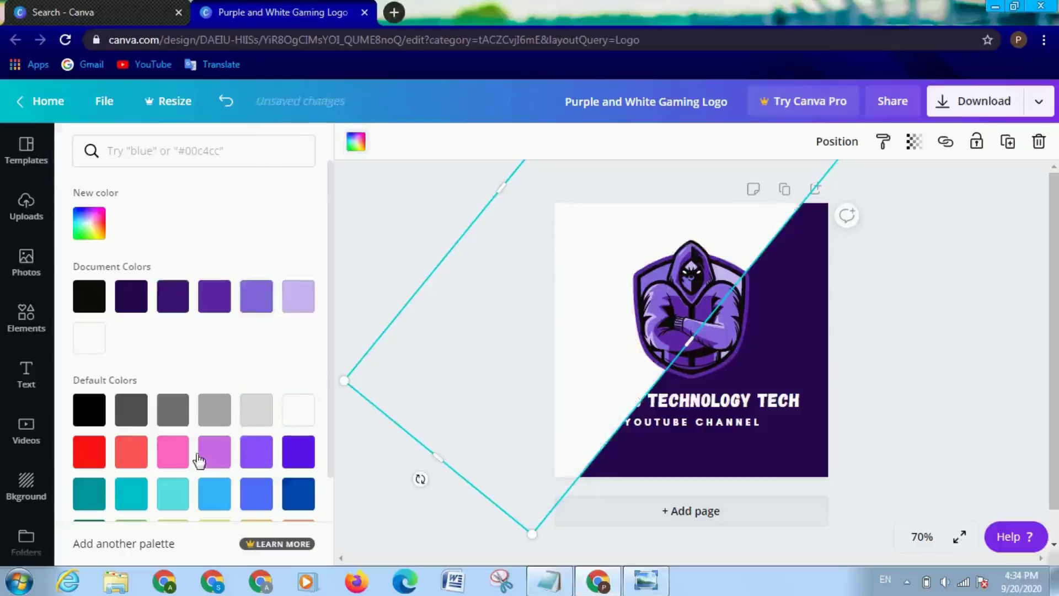
{"action": "left_click", "coordinate": [91, 413]}
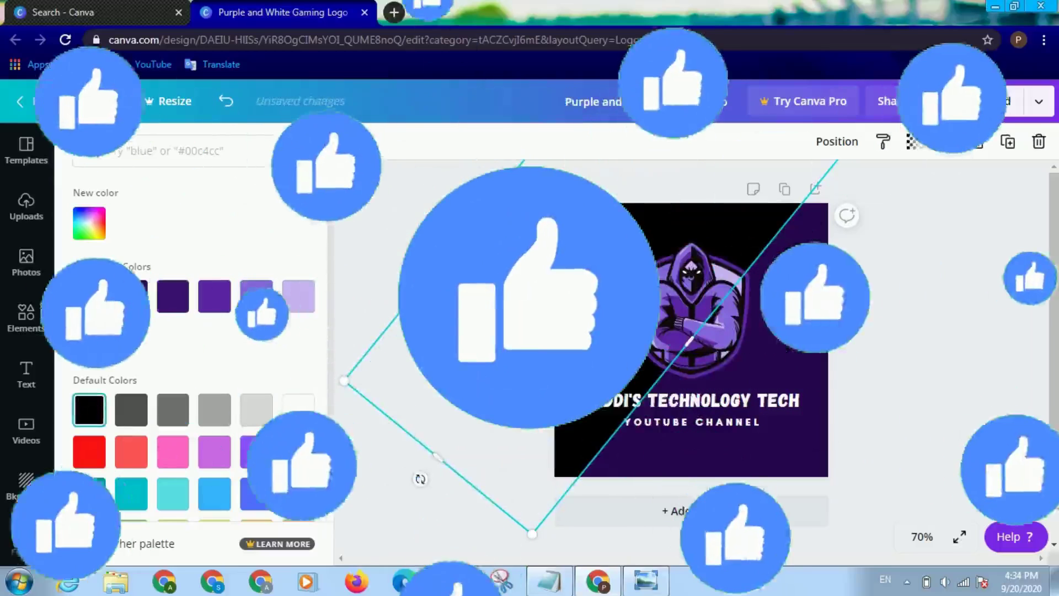
{"action": "left_click", "coordinate": [214, 296]}
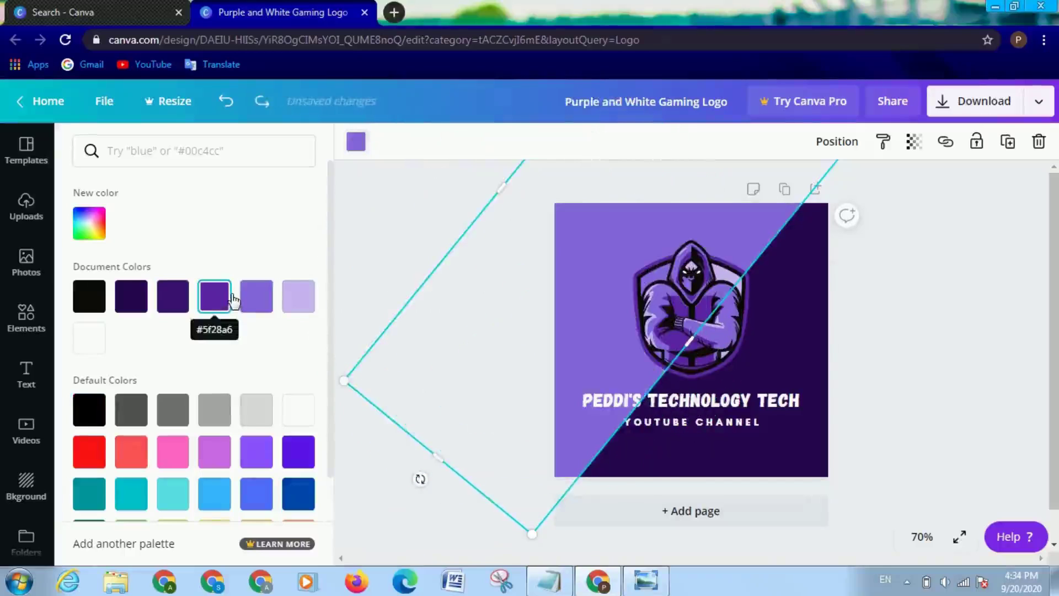
Step: Undo the colour changes on the diagonal background shape and deselect it
{"action": "left_click", "coordinate": [232, 301]}
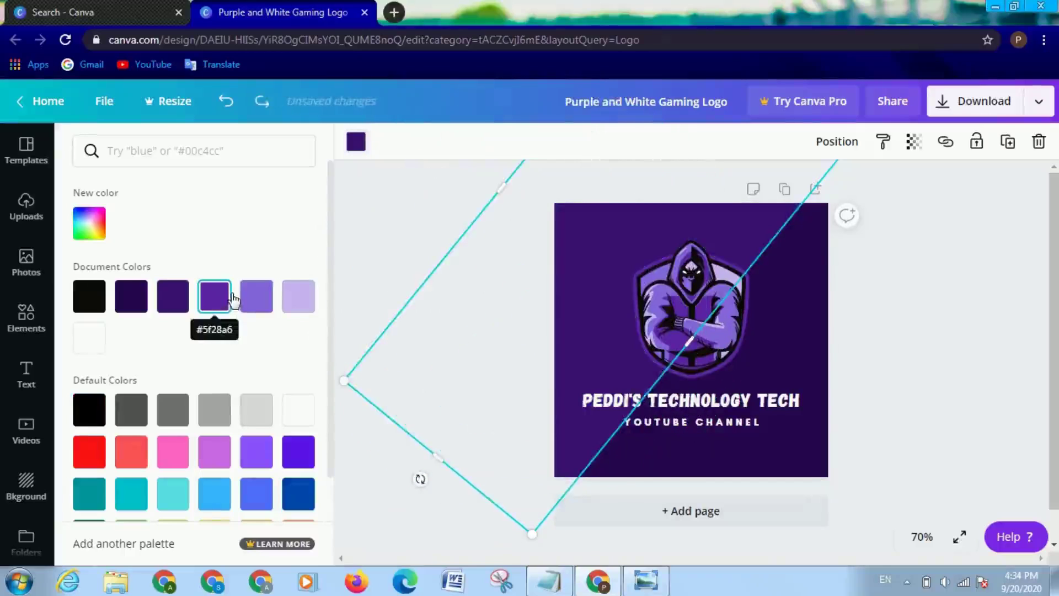
{"action": "left_click", "coordinate": [364, 250]}
{"action": "left_click", "coordinate": [364, 249]}
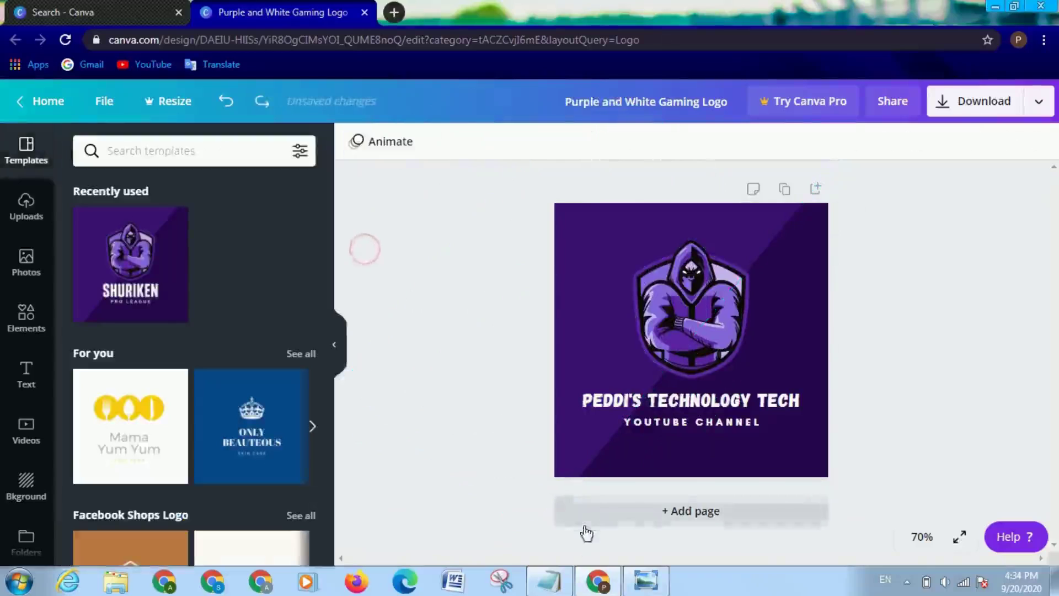
Step: Switch to Notepad and add "THE FIRST ONE IS NICE THATS WHY I AM KEEPING THAT" after a blank line below the colour instruction
{"action": "left_click", "coordinate": [550, 581]}
{"action": "key", "text": "Return"}
{"action": "key", "text": "Return"}
{"action": "type", "text": "THE "}
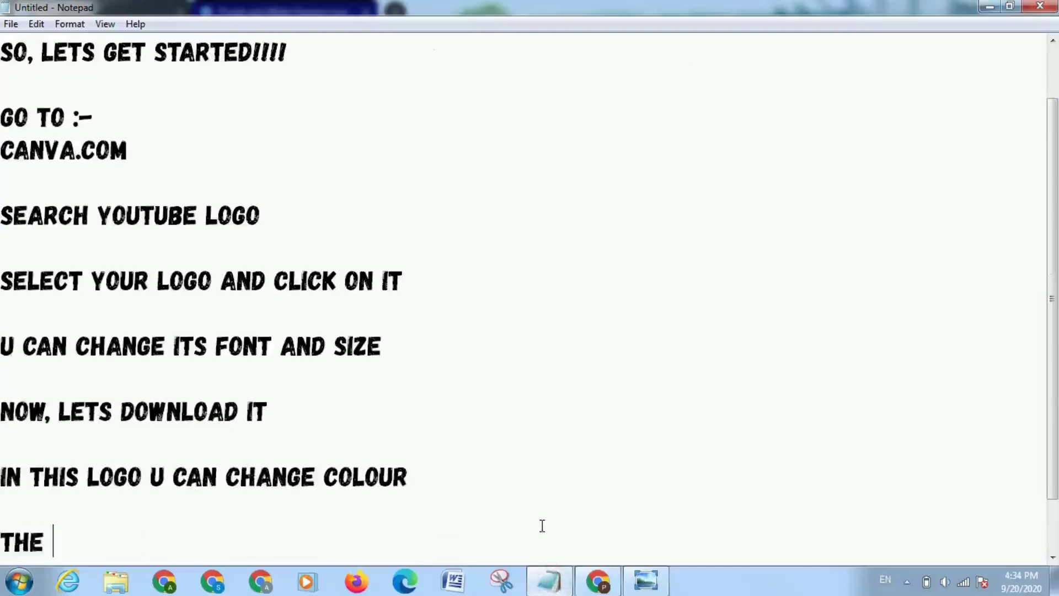
{"action": "type", "text": "PRE"}
{"action": "key", "text": "BackSpace"}
{"action": "key", "text": "BackSpace"}
{"action": "key", "text": "BackSpace"}
{"action": "type", "text": "FIRST"}
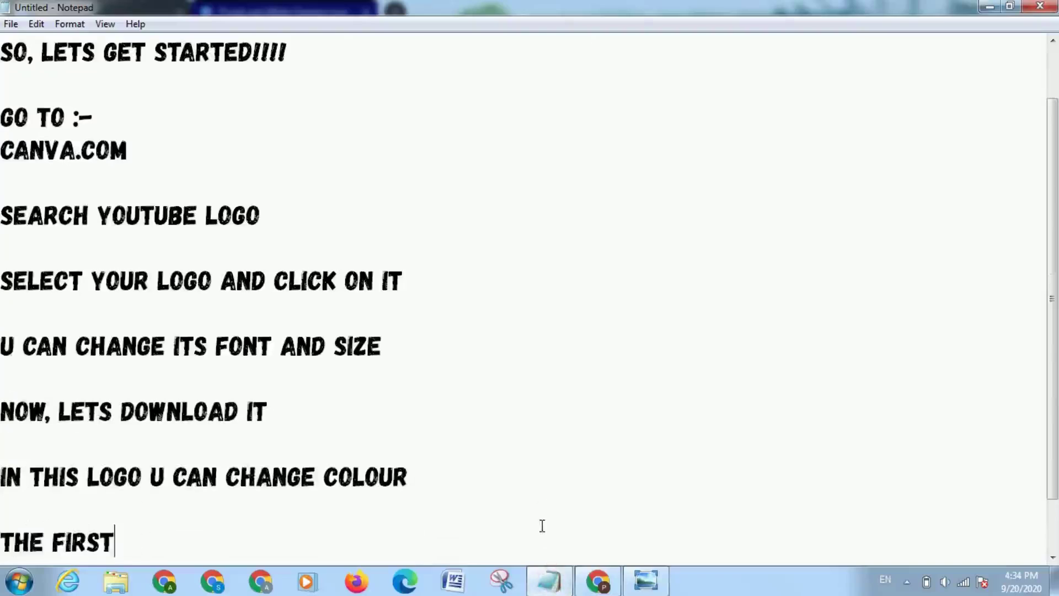
{"action": "type", "text": " ONE I"}
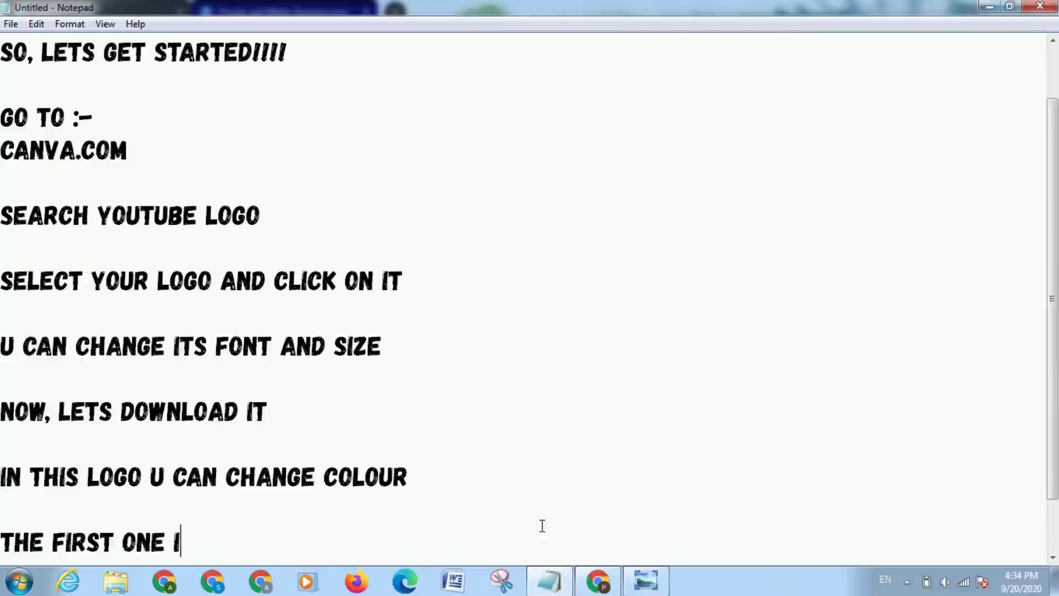
{"action": "type", "text": "S NICE"}
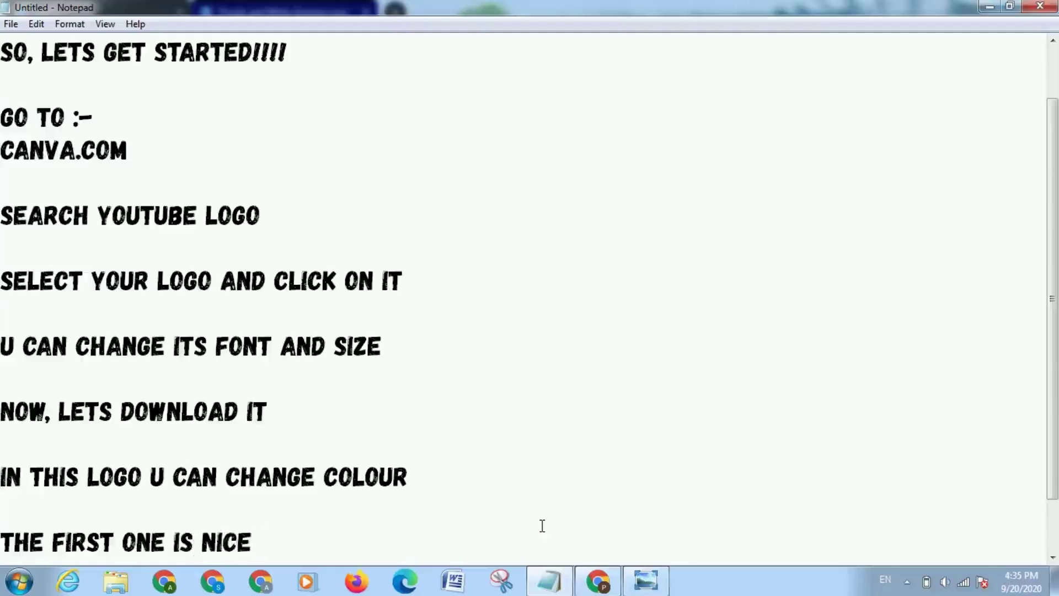
{"action": "type", "text": " THATS WHY"}
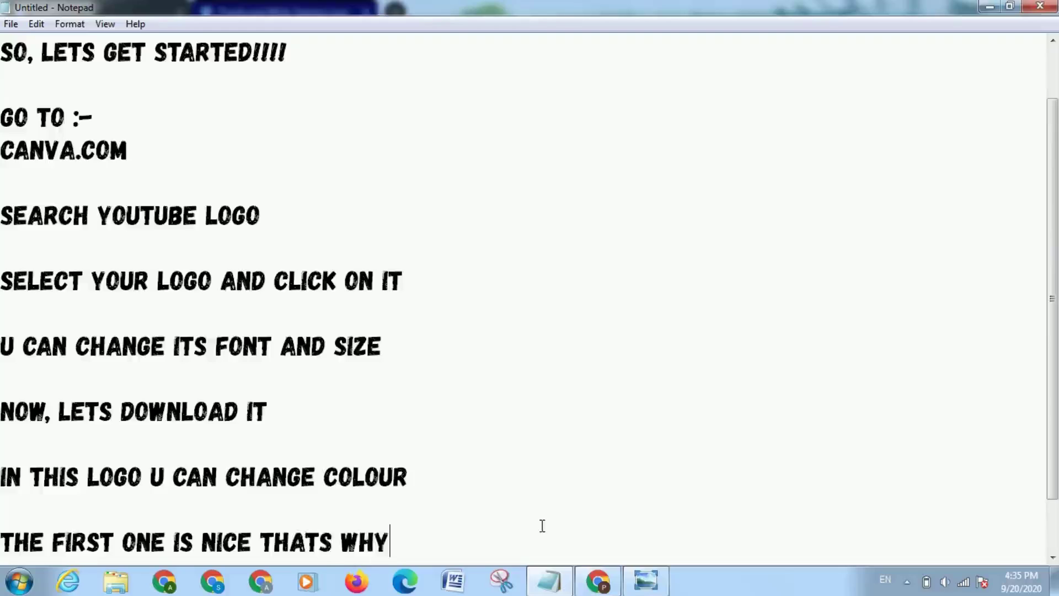
{"action": "type", "text": " I AM"}
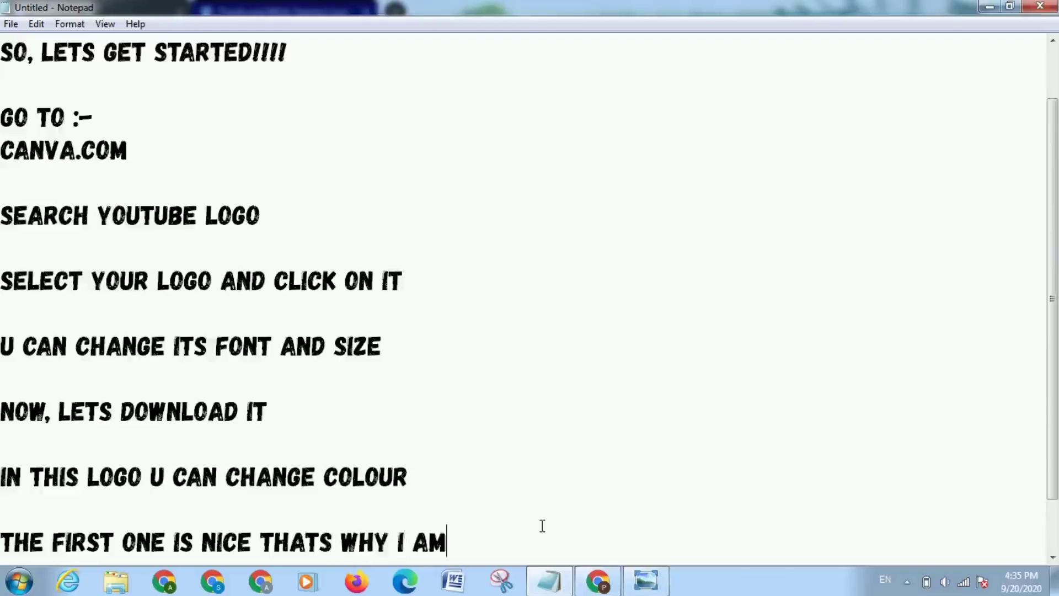
{"action": "type", "text": " KEE"}
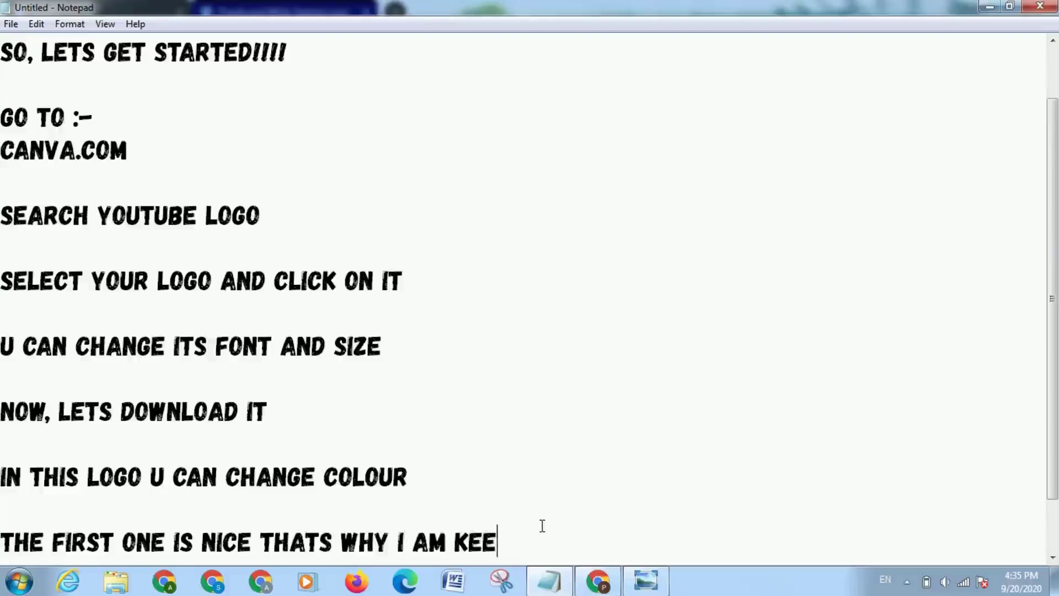
{"action": "type", "text": "PING THAT"}
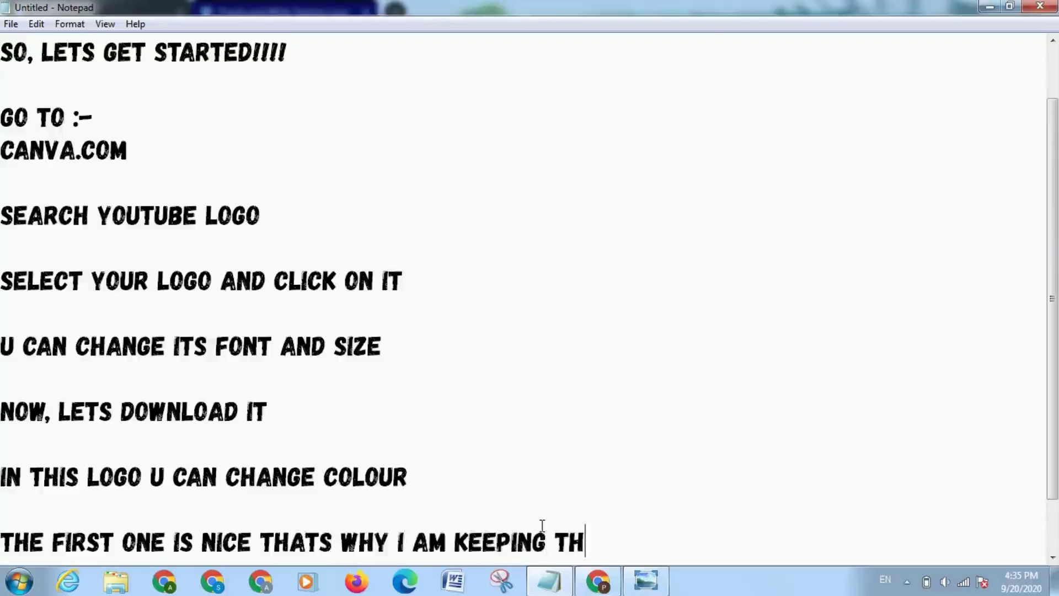
Step: Add the line "IF YOU LIKE THIS VIDEO :-" after a blank line below the remark about keeping the first one
{"action": "key", "text": "Return"}
{"action": "key", "text": "Return"}
{"action": "type", "text": "IF YOU"}
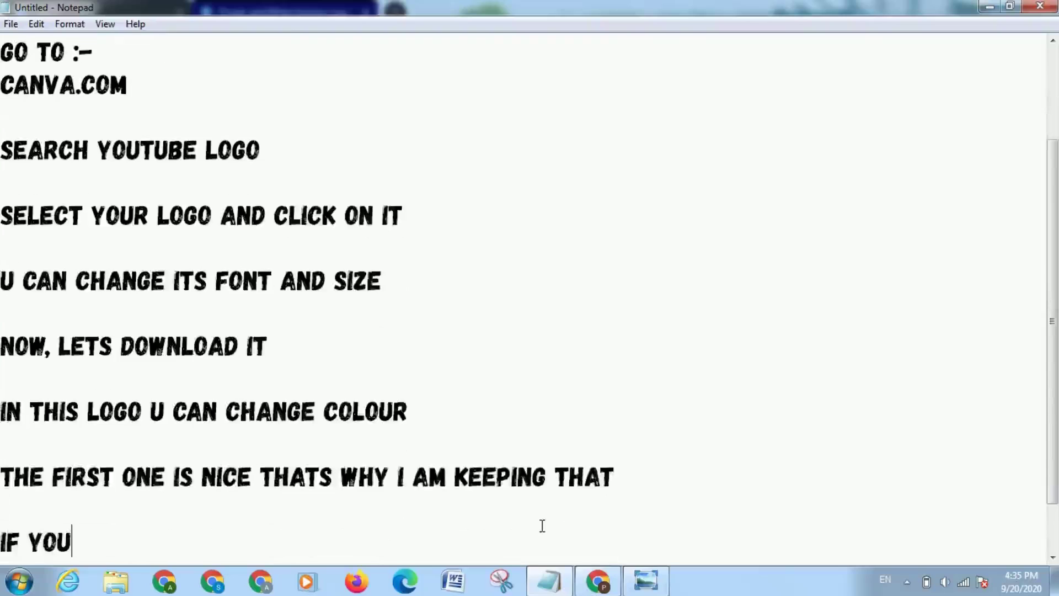
{"action": "type", "text": "TUBE"}
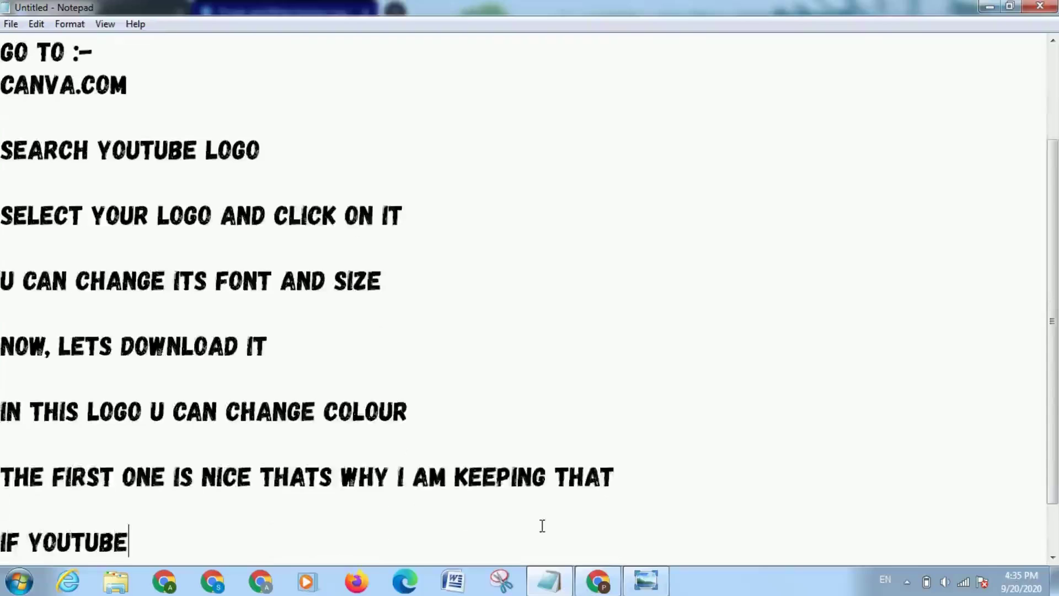
{"action": "key", "text": "BackSpace"}
{"action": "key", "text": "BackSpace"}
{"action": "key", "text": "BackSpace"}
{"action": "key", "text": "BackSpace"}
{"action": "key", "text": "BackSpace"}
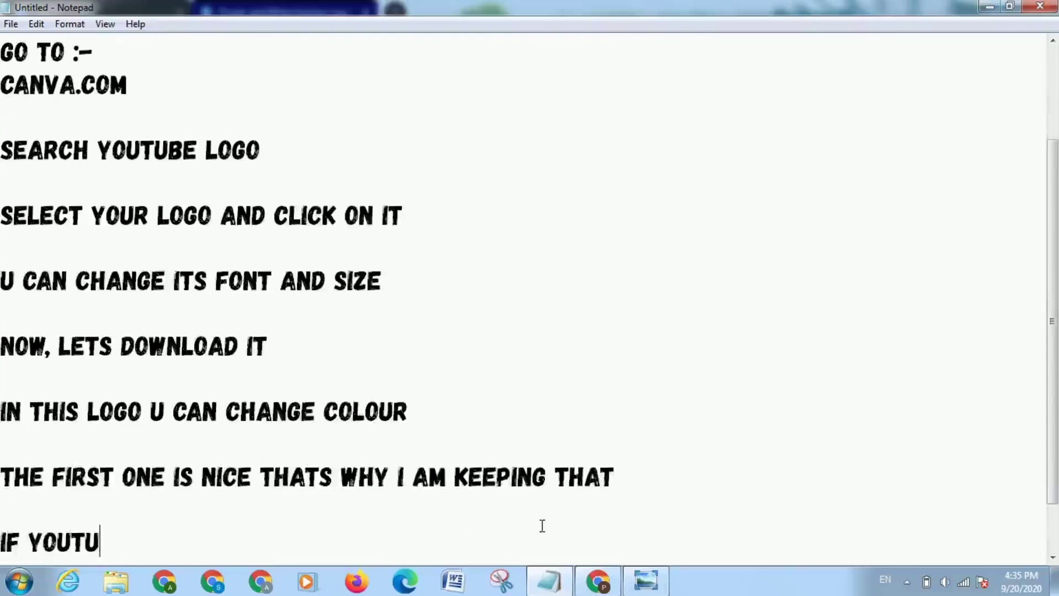
{"action": "type", "text": "U LIKE"}
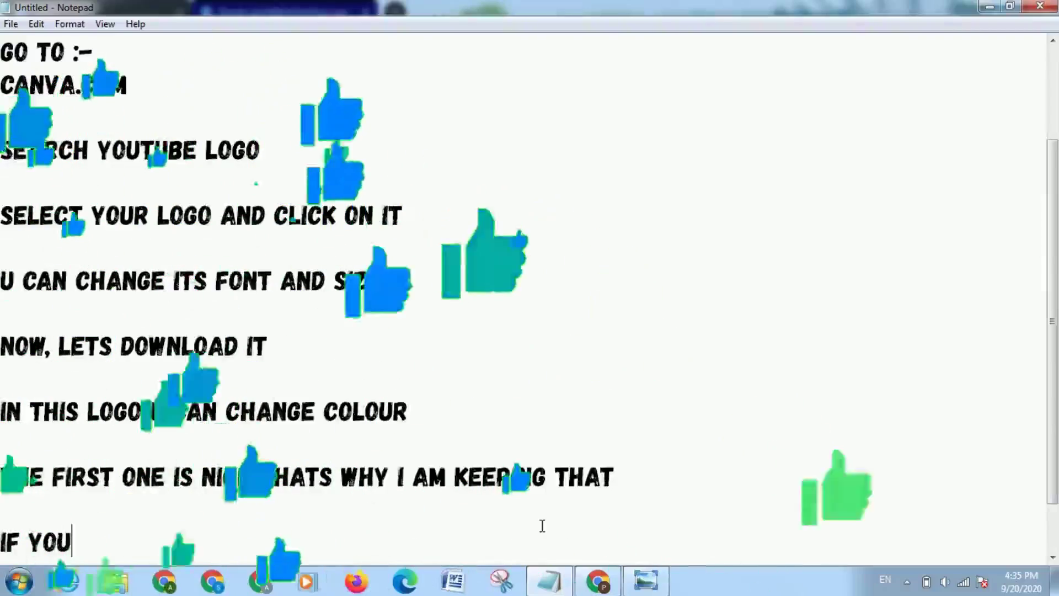
{"action": "type", "text": " THIS "}
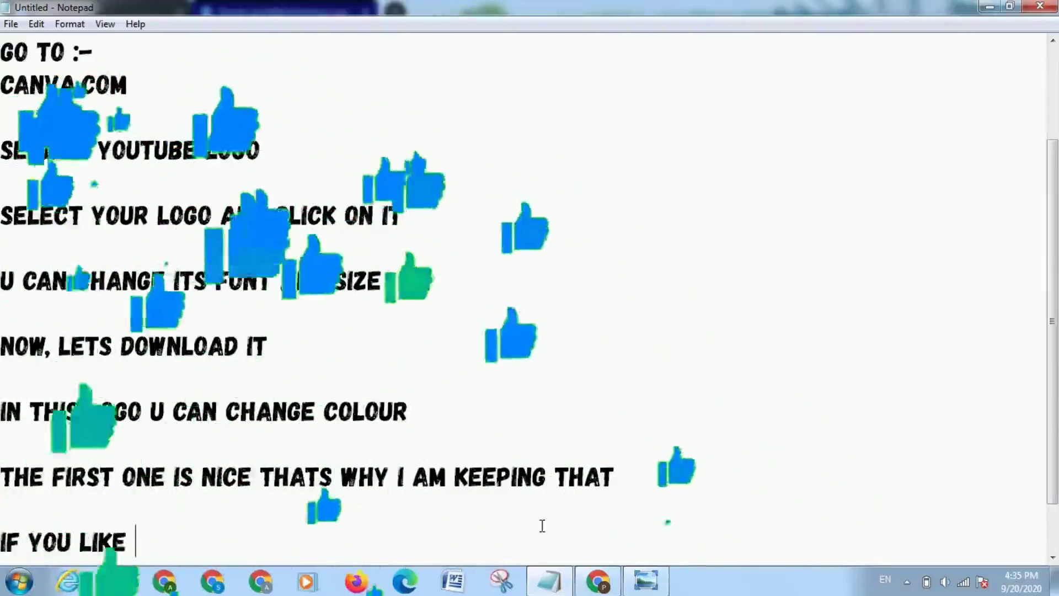
{"action": "type", "text": "VIDEO"}
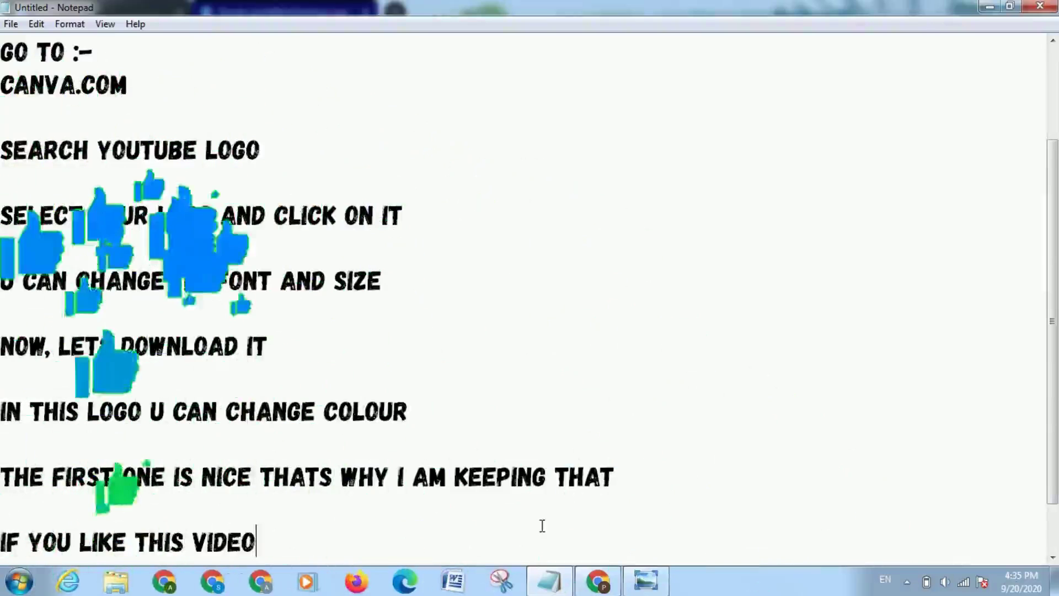
{"action": "type", "text": " :-"}
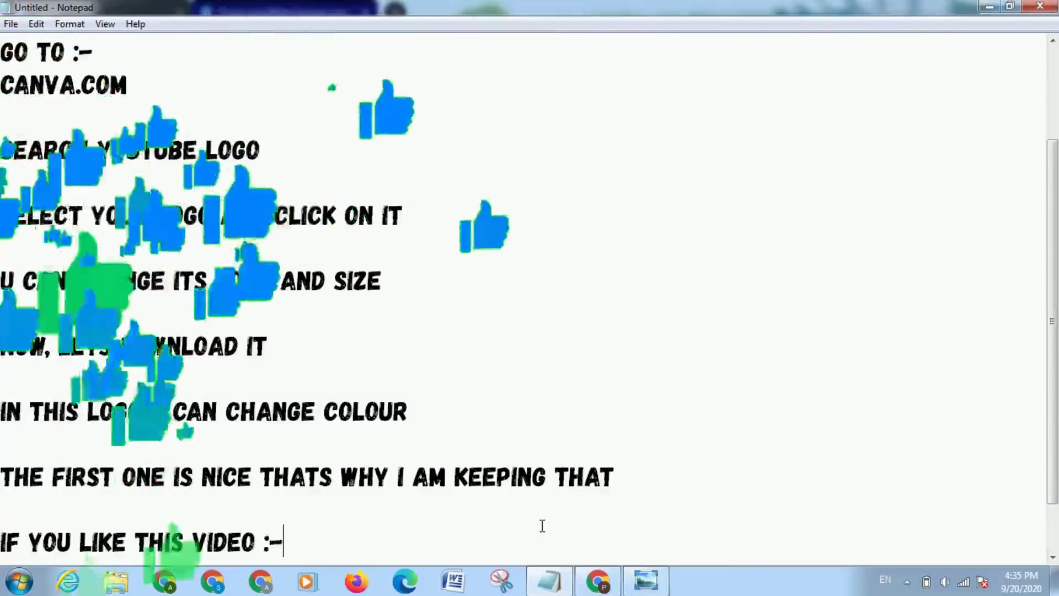
Step: Write "PLZ LIKE, SHARE, AND SUBSCRIBE" on a new line directly below "IF YOU LIKE THIS VIDEO :-"
{"action": "key", "text": "Return"}
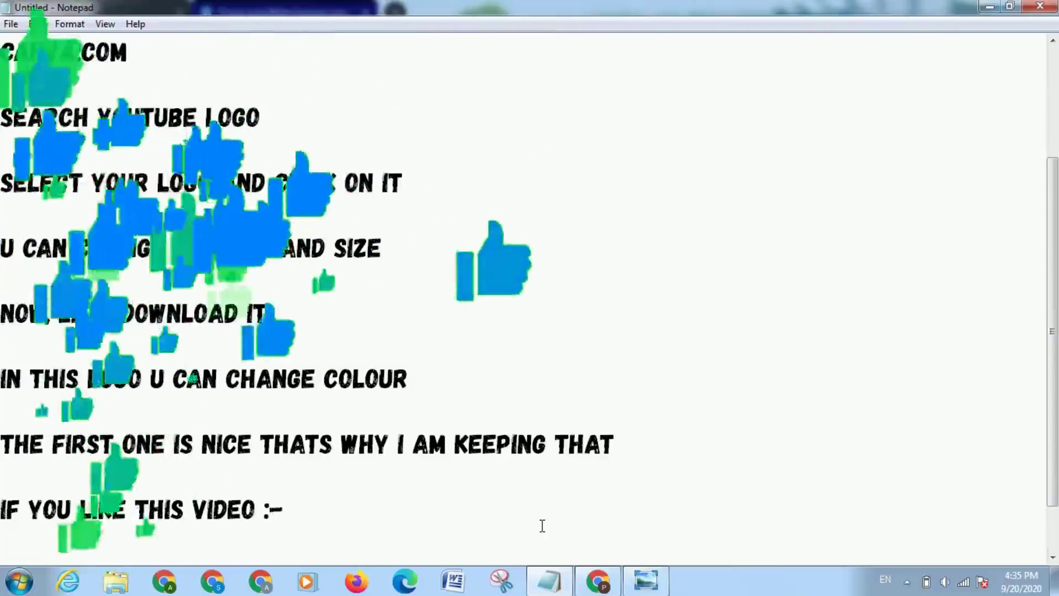
{"action": "type", "text": "PLZ LIKE"}
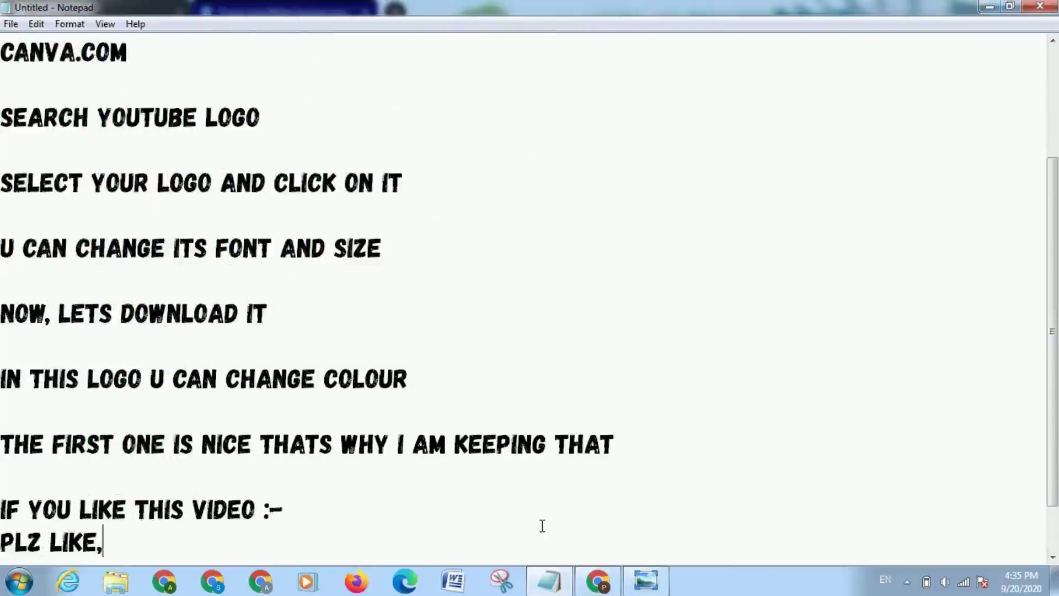
{"action": "type", "text": ", SH"}
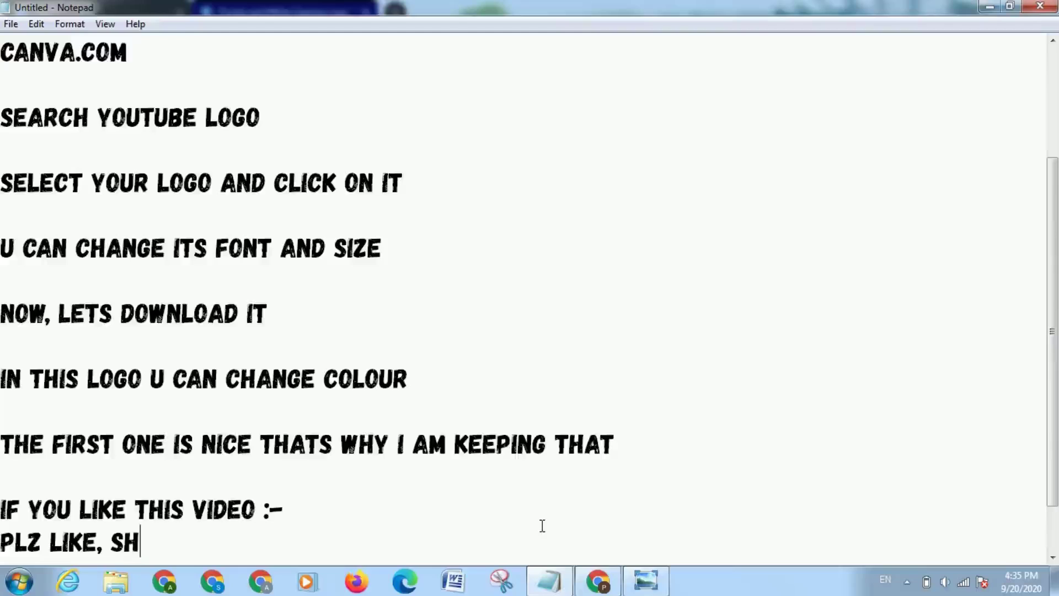
{"action": "type", "text": "ARE&"}
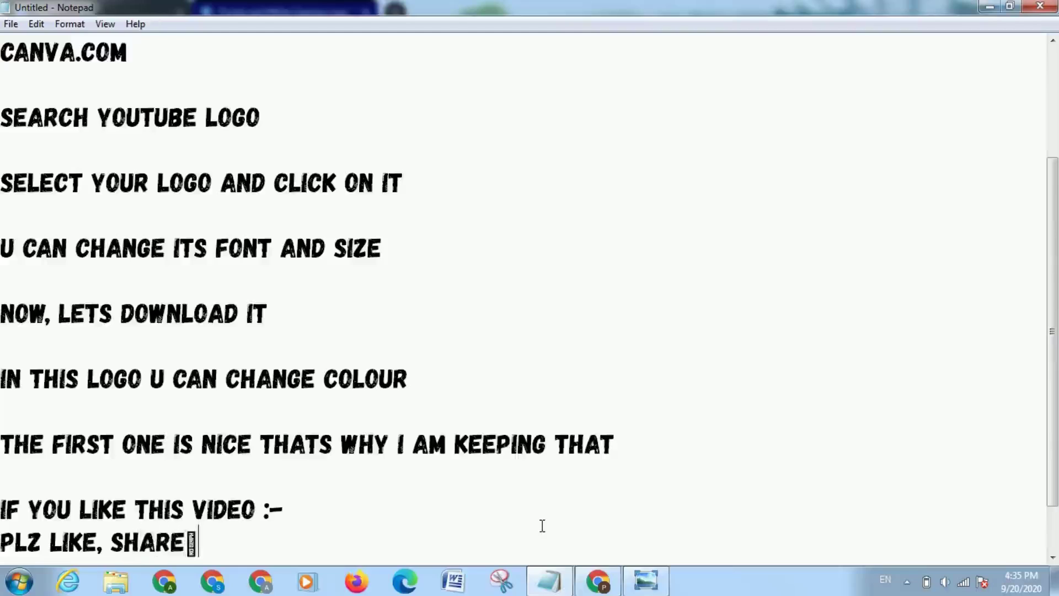
{"action": "key", "text": "BackSpace"}
{"action": "type", "text": ", AND"}
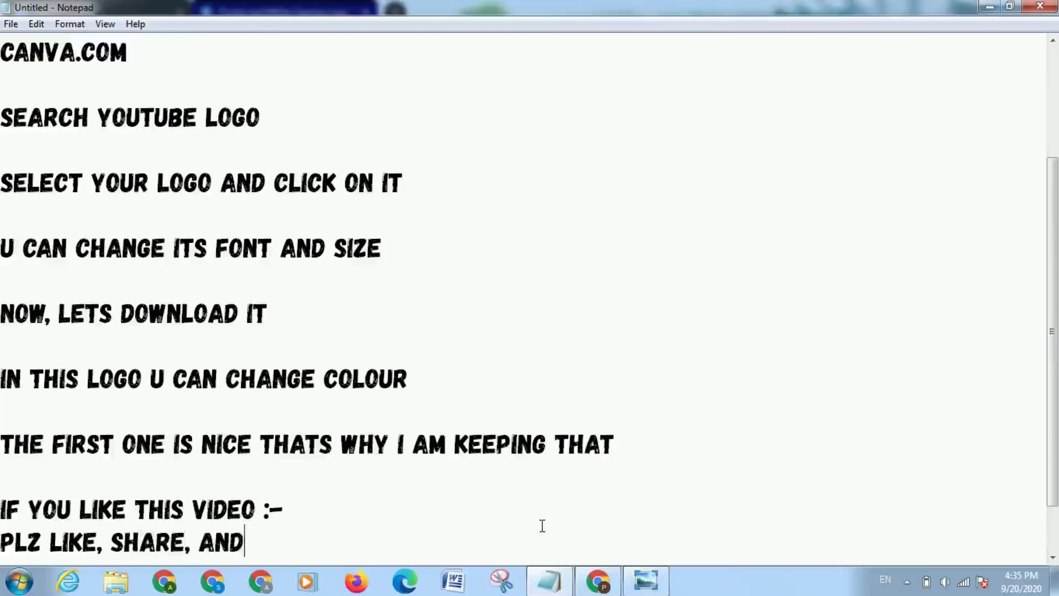
{"action": "type", "text": " SUBSCR"}
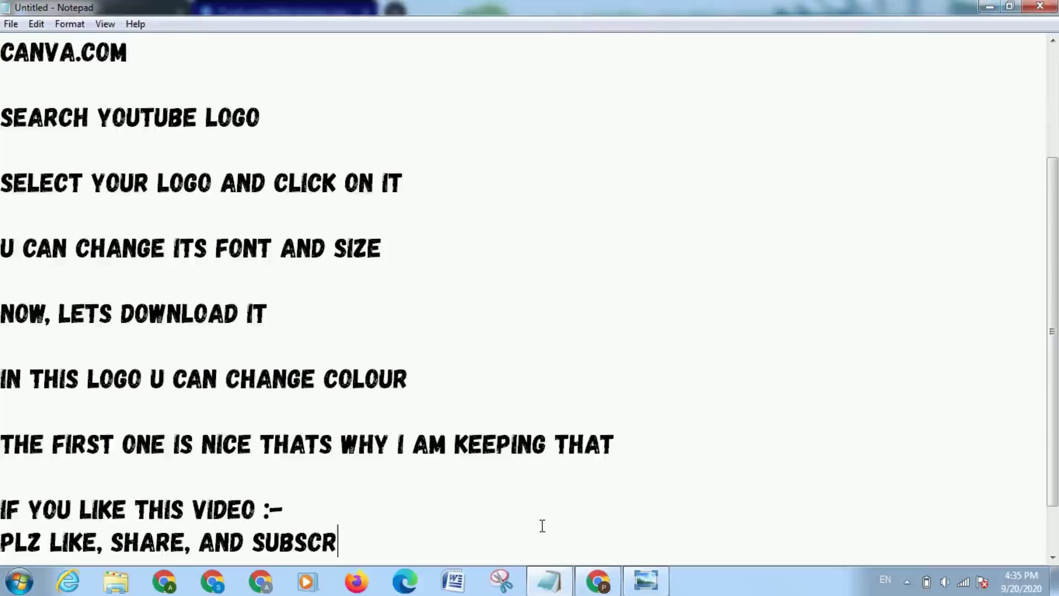
{"action": "type", "text": "IBE"}
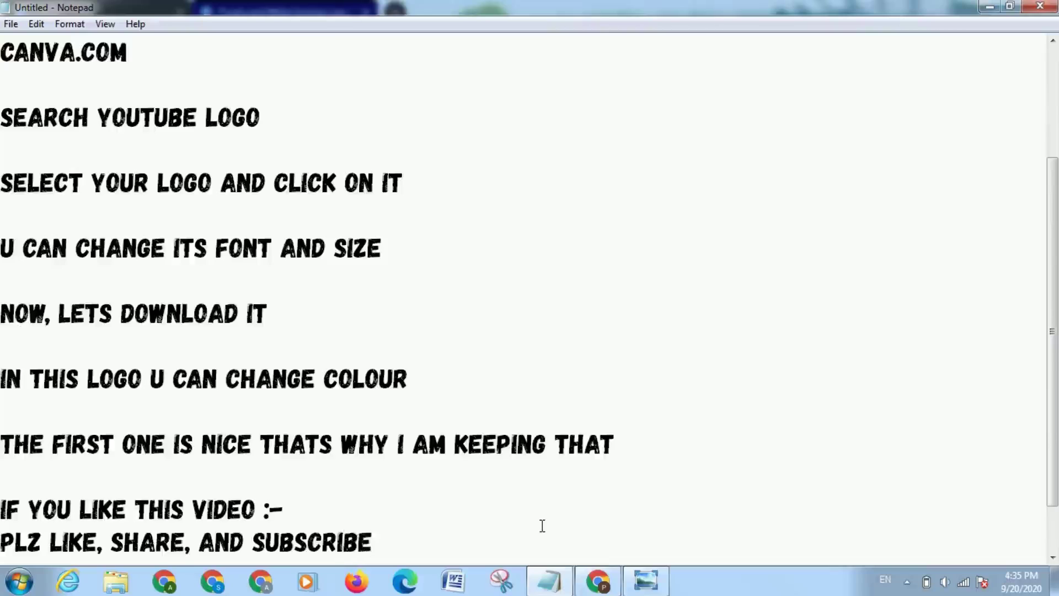